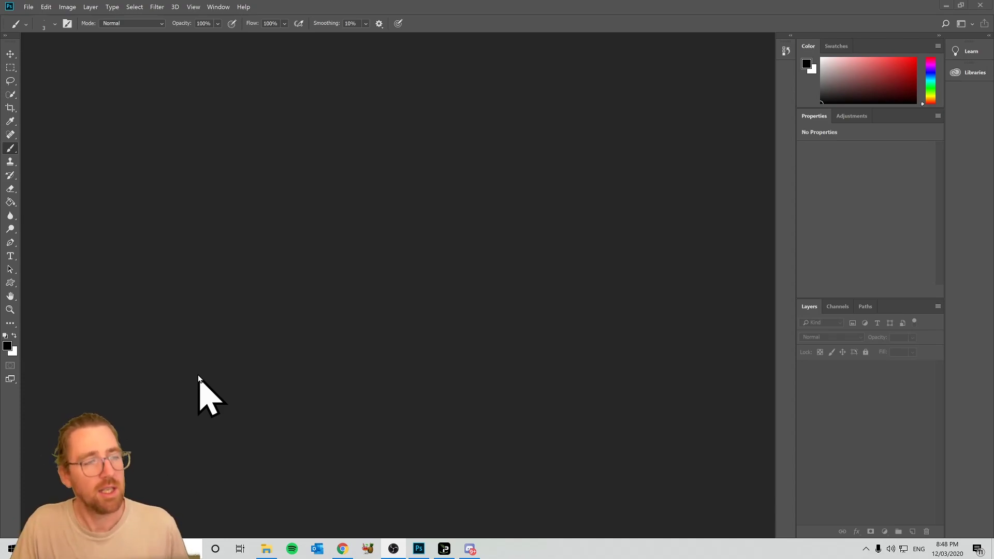
Step: Open the image "01 - hot balloon" from the Photoshop lesson folder in Computer Graphics
left_click(27, 6)
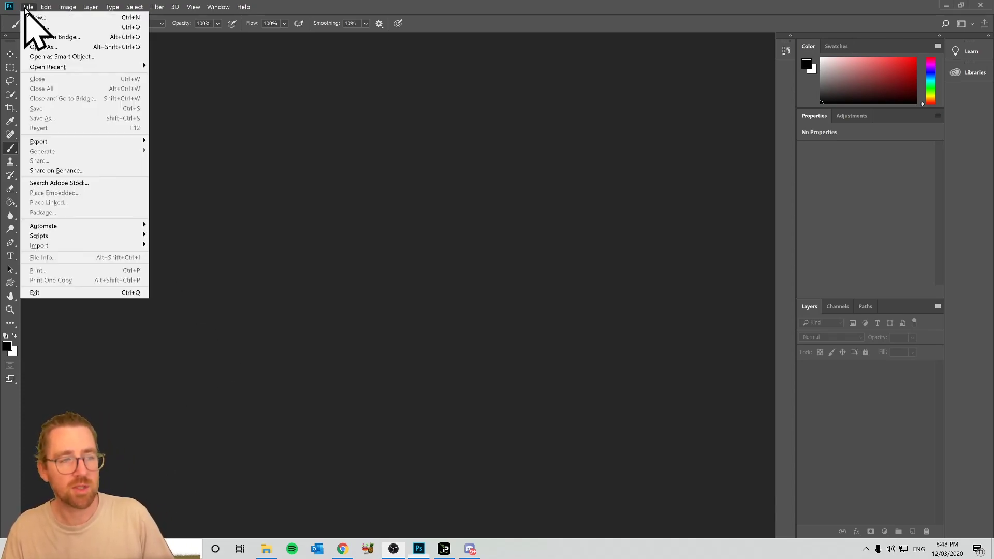
left_click(42, 27)
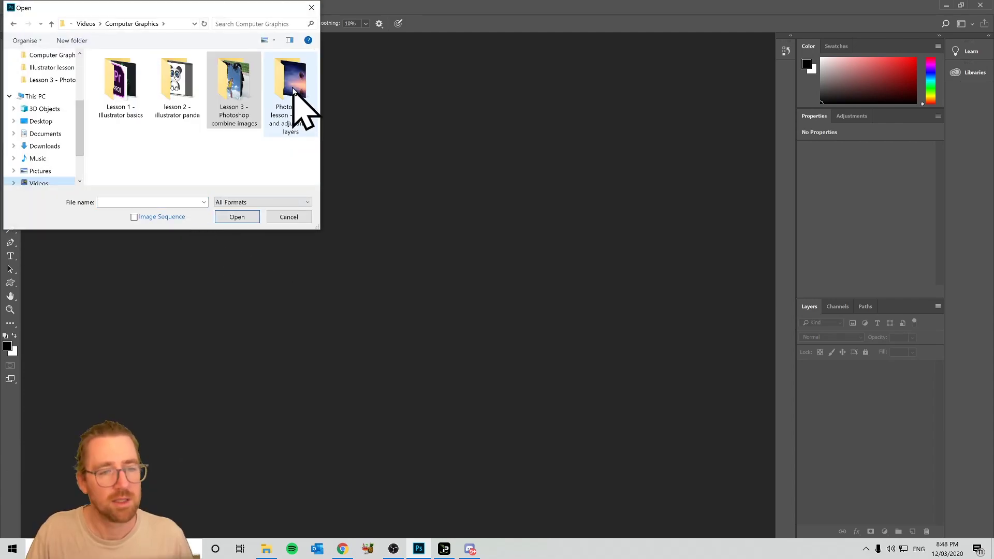
double_click(292, 95)
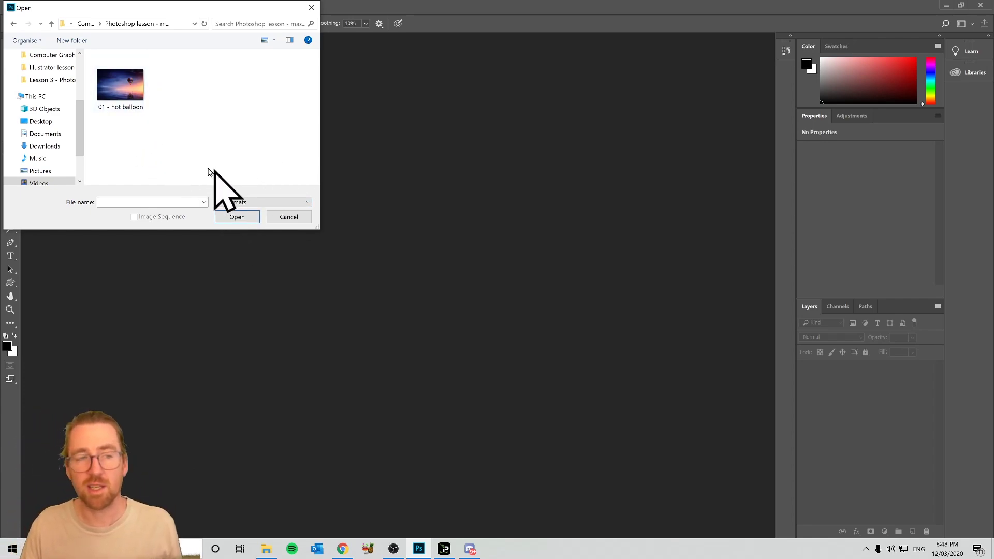
double_click(127, 98)
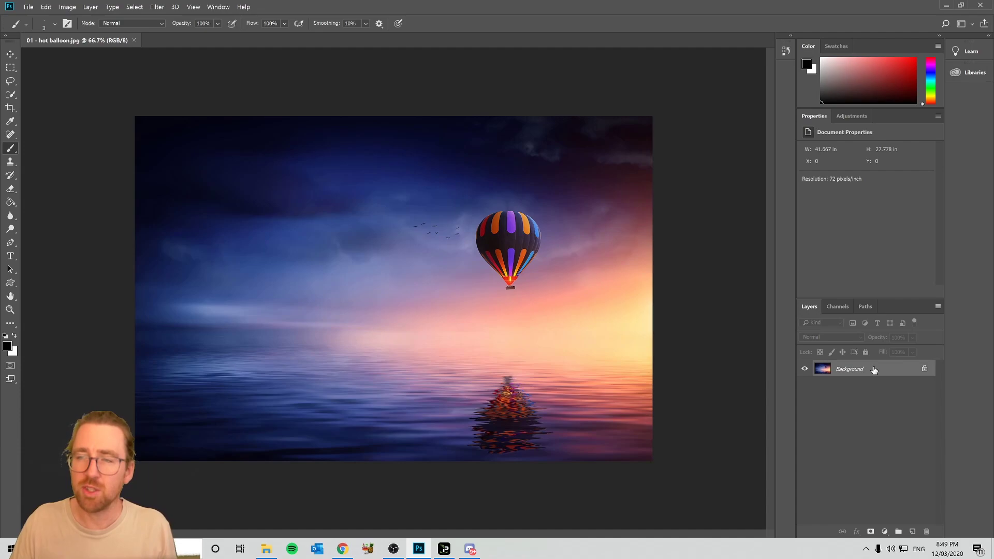
Step: Expand the Learn and Libraries panels and collapse them again
left_click(989, 39)
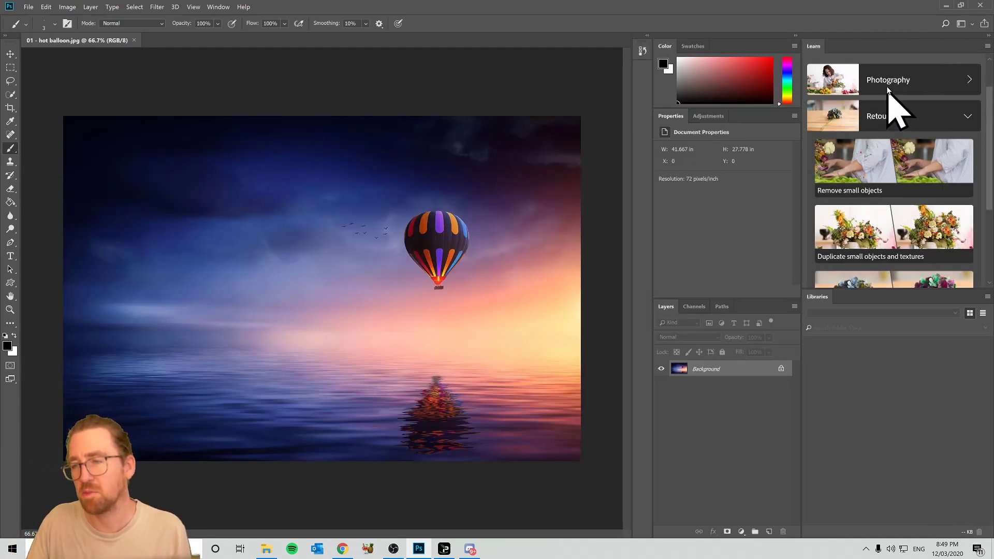
left_click(989, 38)
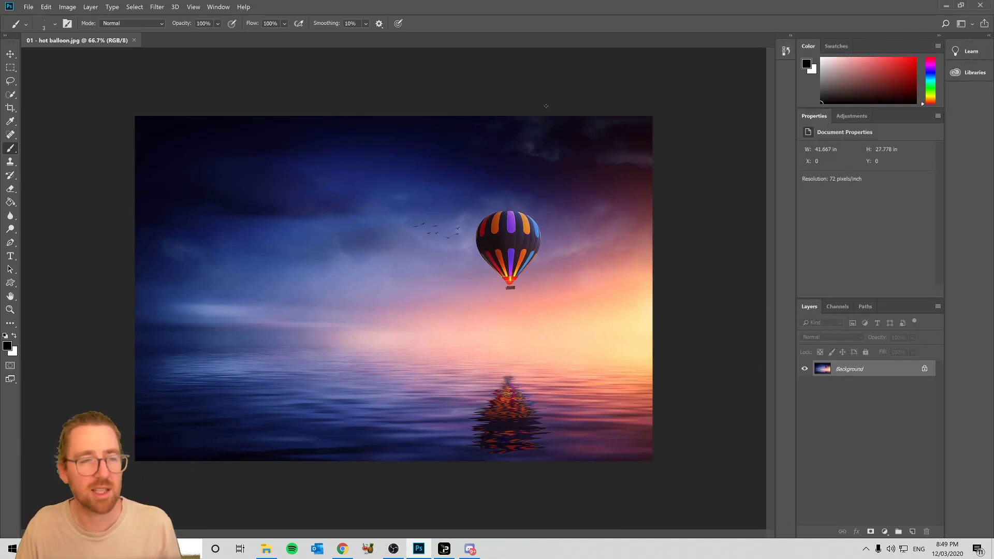
Step: Undock and close the Layers panel, then reopen it and dock it beside Channels and Paths
left_click(227, 7)
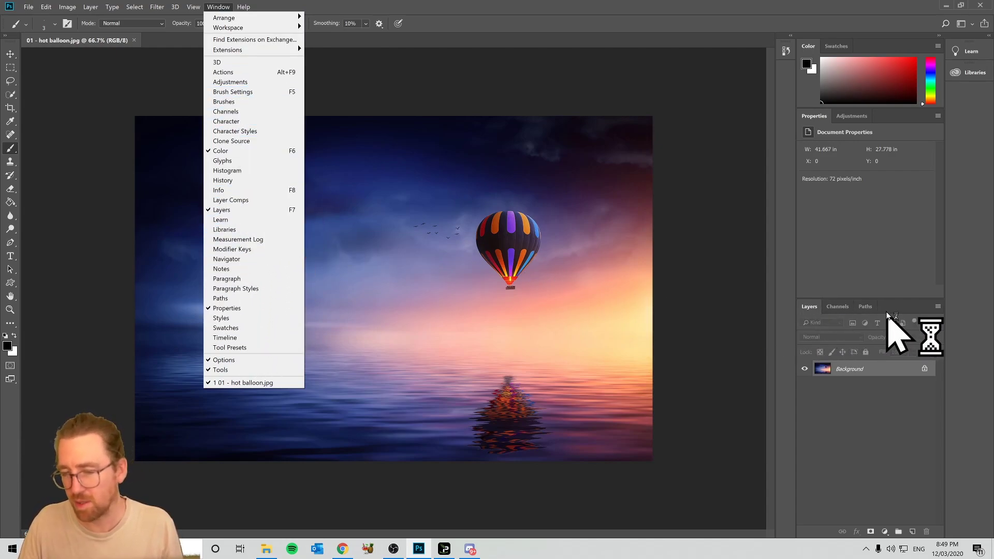
left_click(810, 310)
left_click_drag(811, 310, 606, 234)
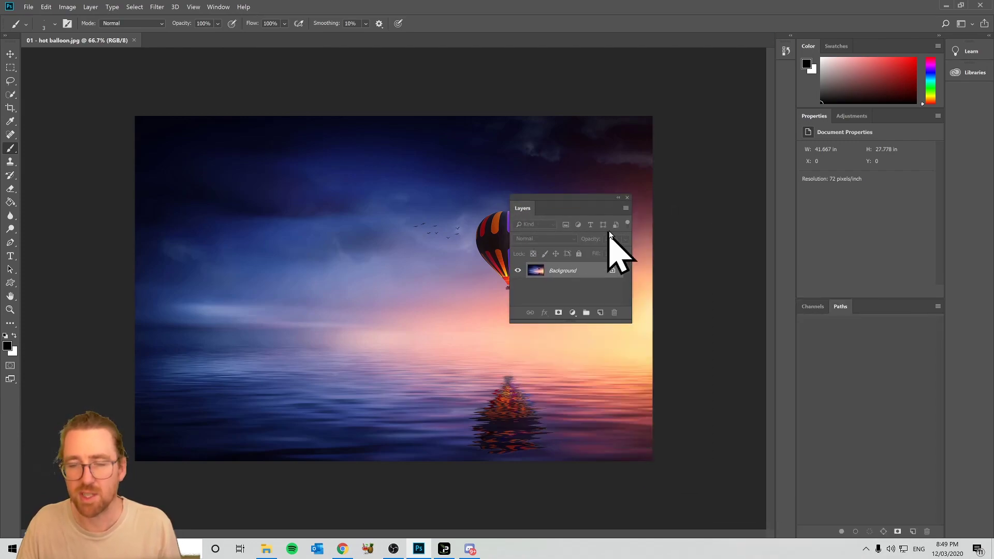
left_click(627, 199)
left_click(217, 7)
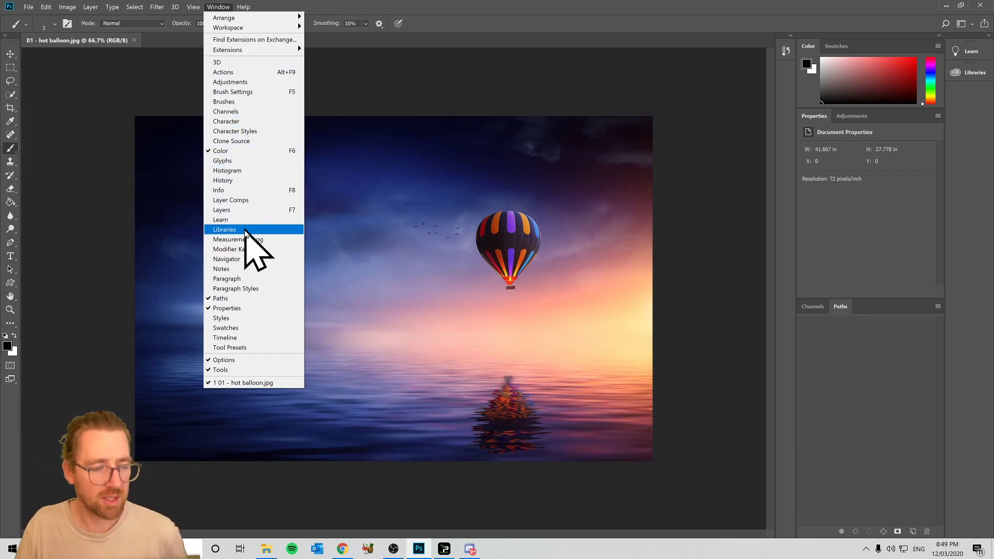
left_click(231, 210)
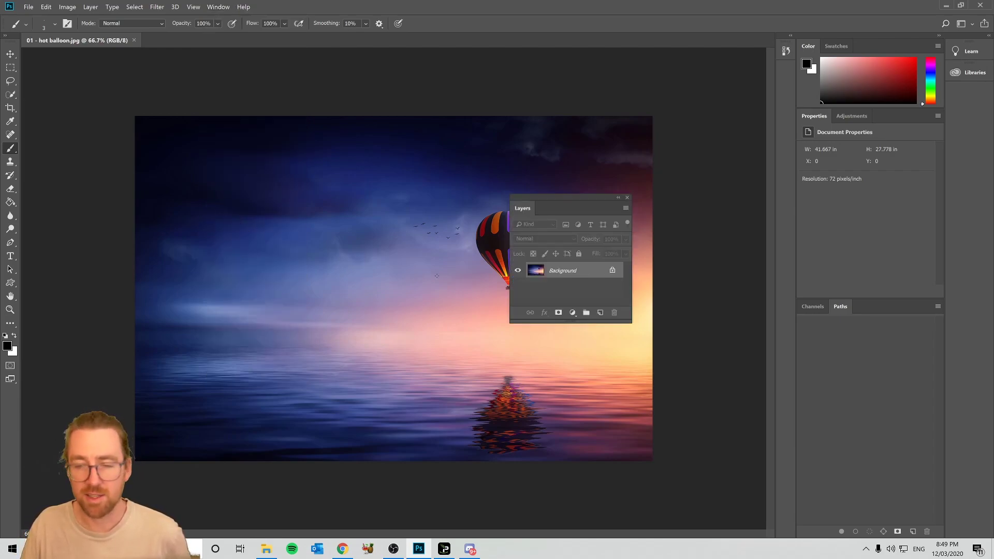
left_click_drag(574, 197, 878, 333)
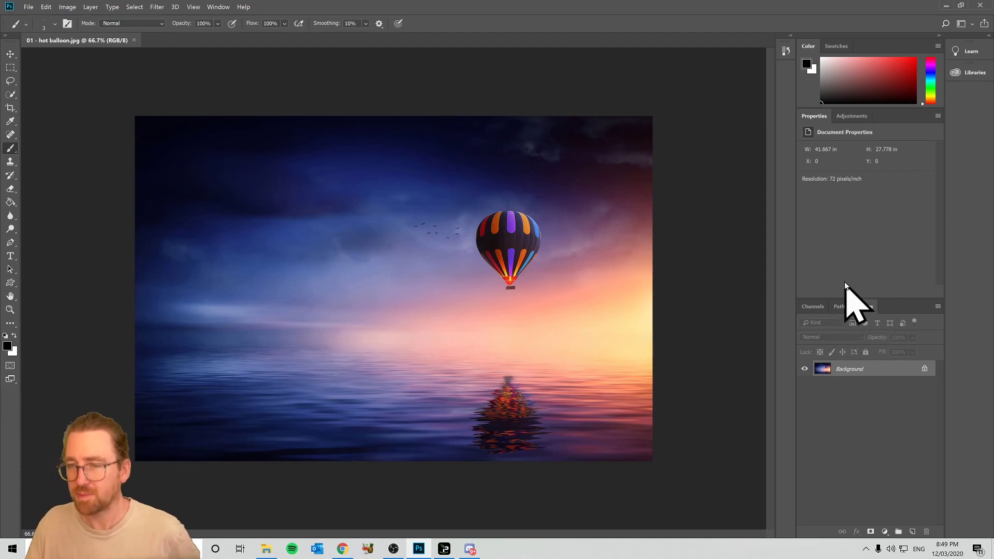
Step: Expand the History panel, undock it over the canvas and close it
left_click(787, 51)
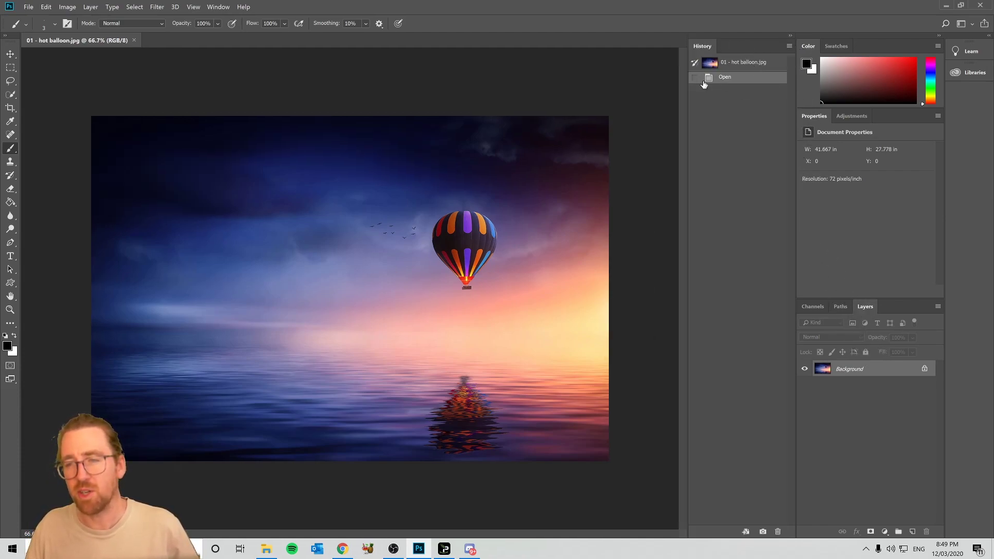
left_click(790, 36)
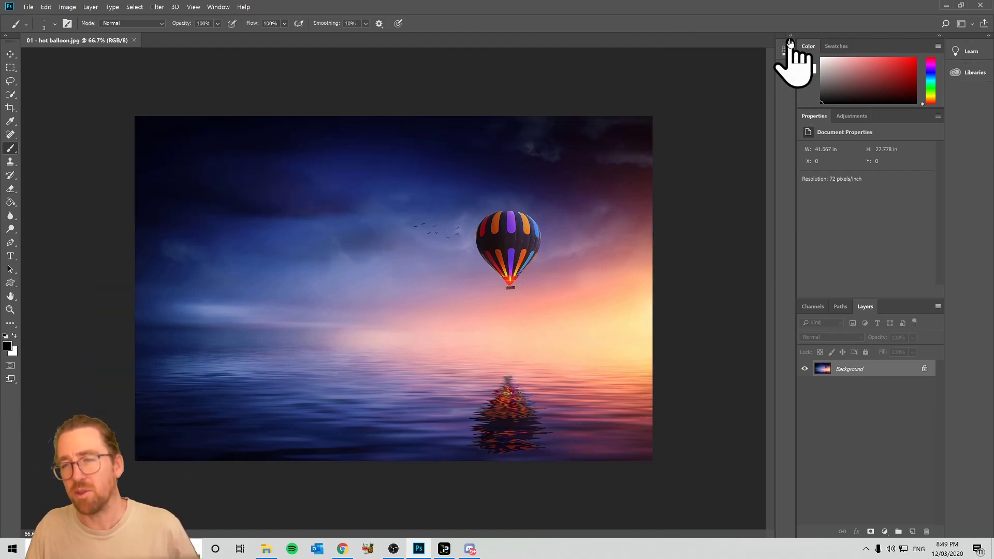
left_click(789, 52)
left_click_drag(707, 45, 548, 108)
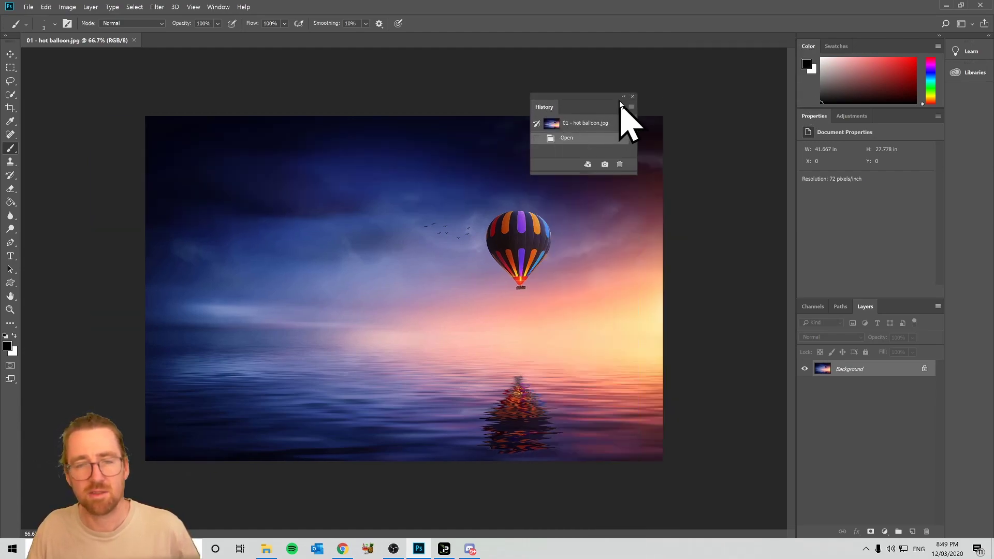
left_click(633, 97)
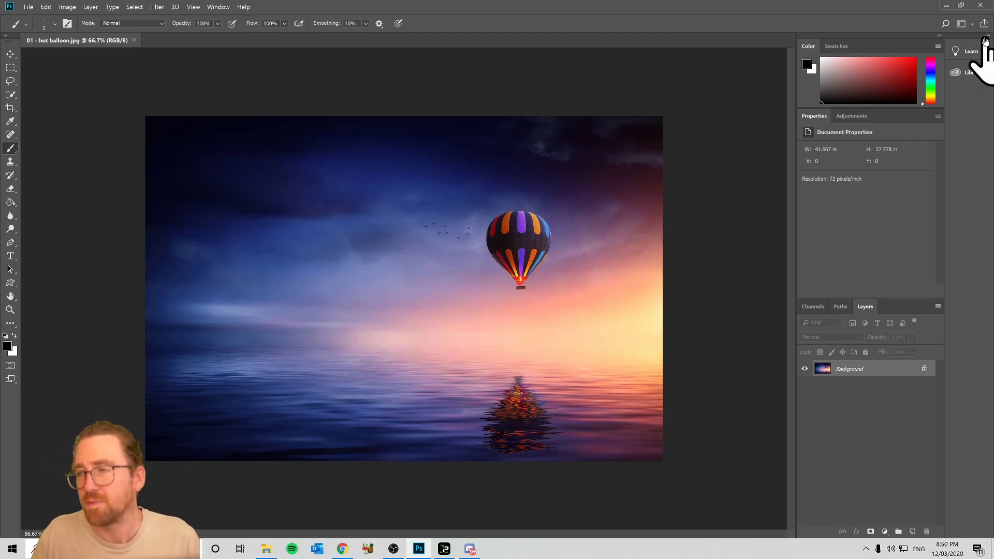
Step: Undock and close the whole panel group, and restore the layout by resetting the Essentials workspace
left_click_drag(973, 37, 680, 76)
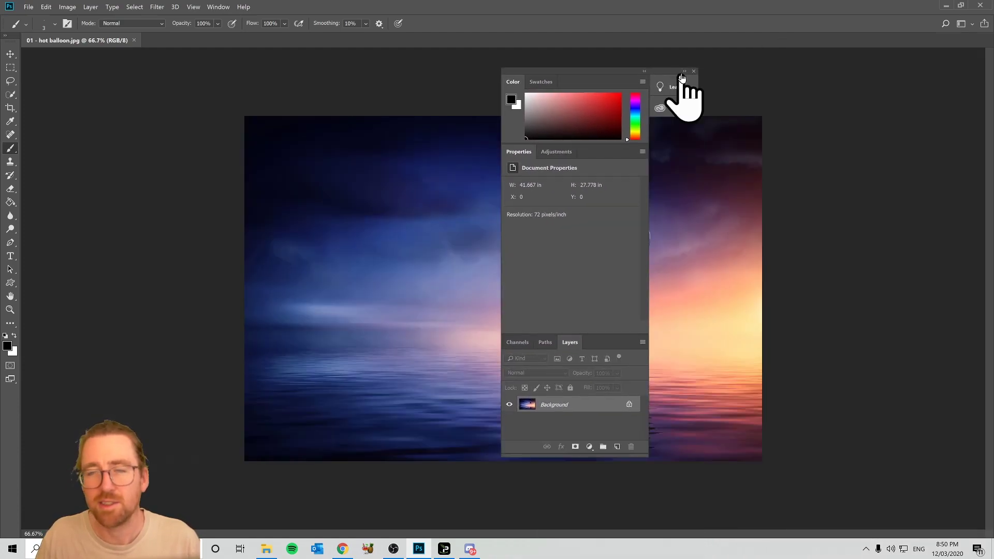
left_click(694, 72)
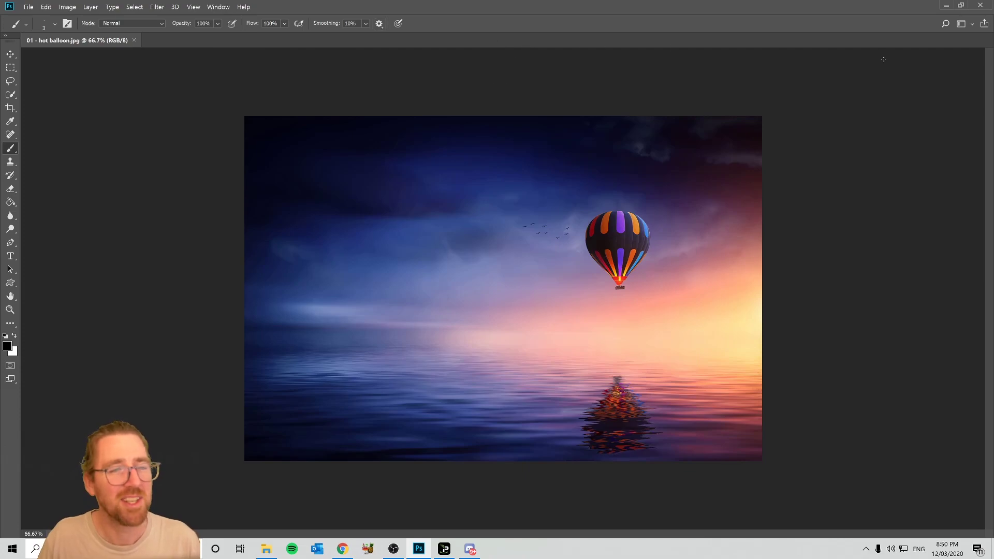
left_click(963, 24)
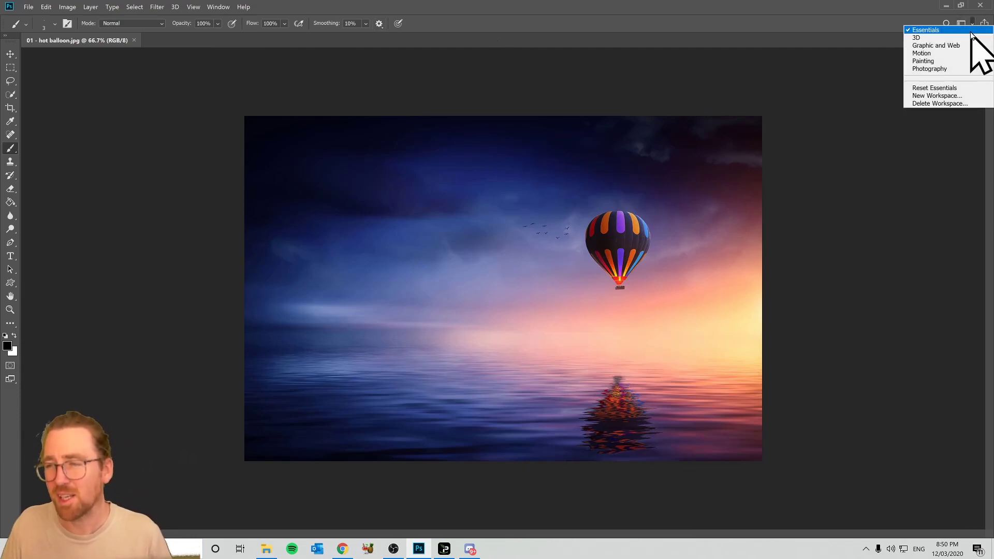
left_click(935, 88)
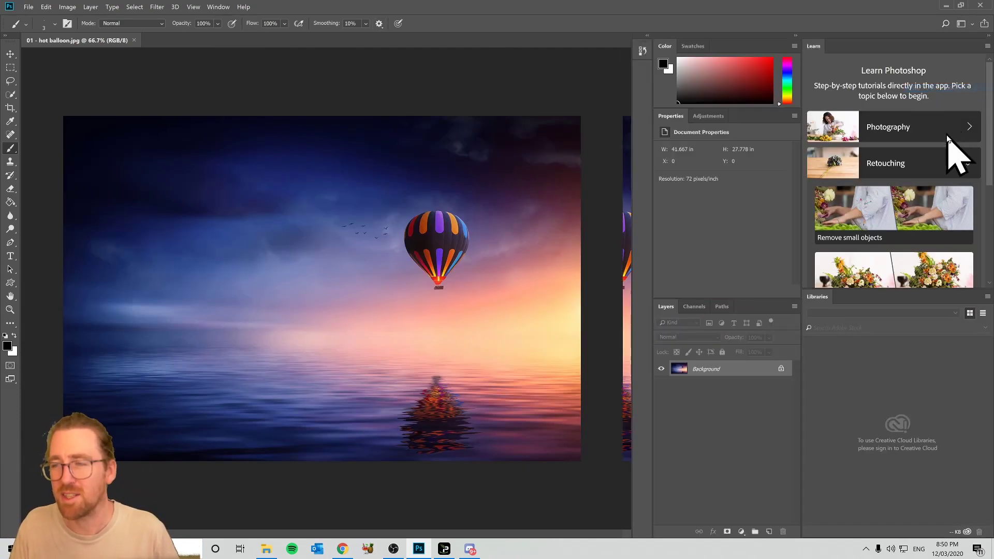
Step: Undock the Learn and Libraries panels and close both of them
left_click_drag(815, 46, 702, 67)
left_click(875, 65)
left_click_drag(885, 46, 784, 125)
left_click(875, 102)
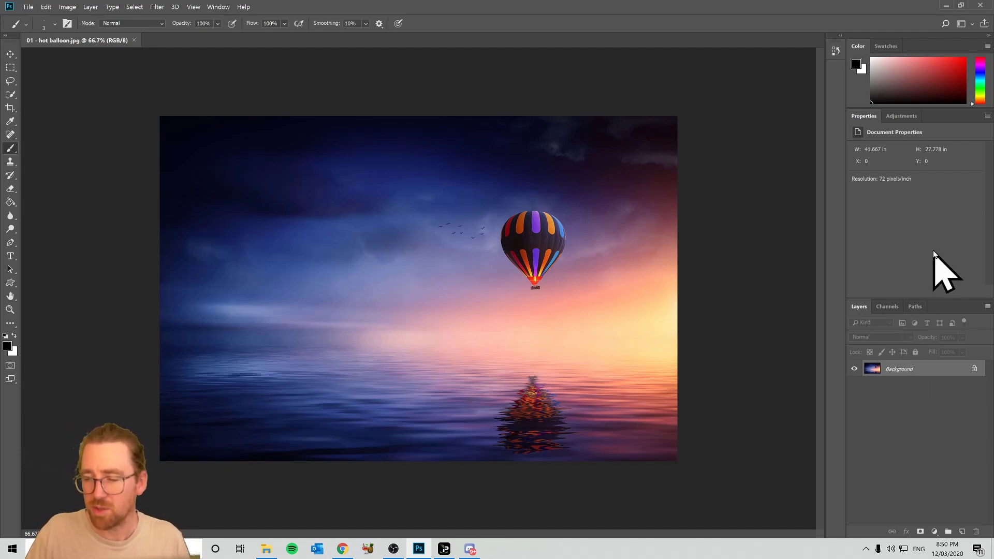
Step: Add a Black & White adjustment layer above the Background and select its layer mask
left_click(895, 117)
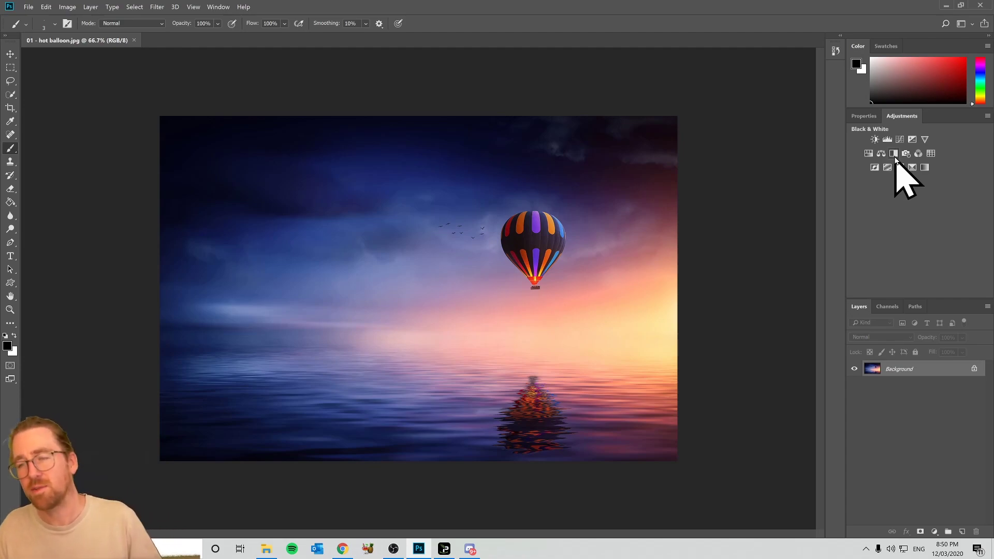
left_click(892, 154)
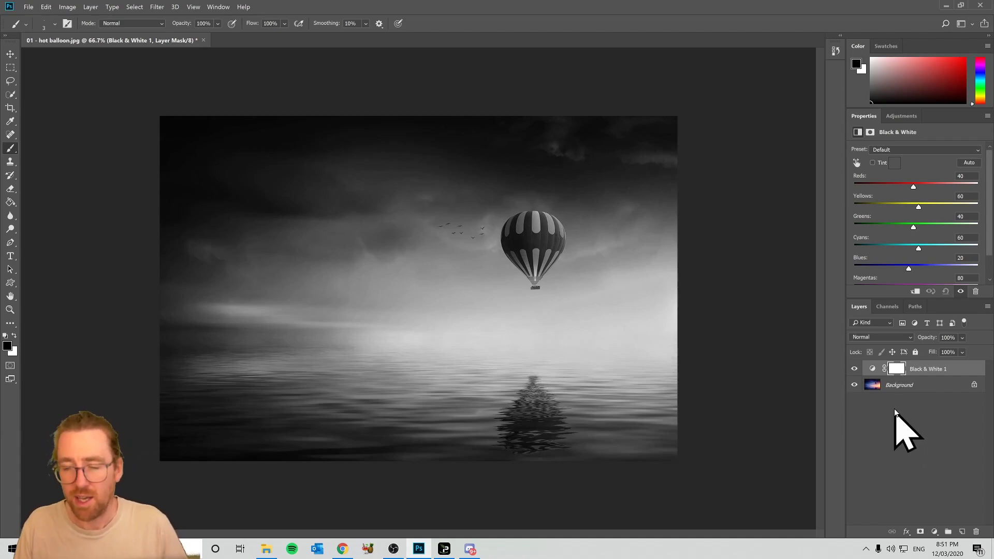
left_click(892, 386)
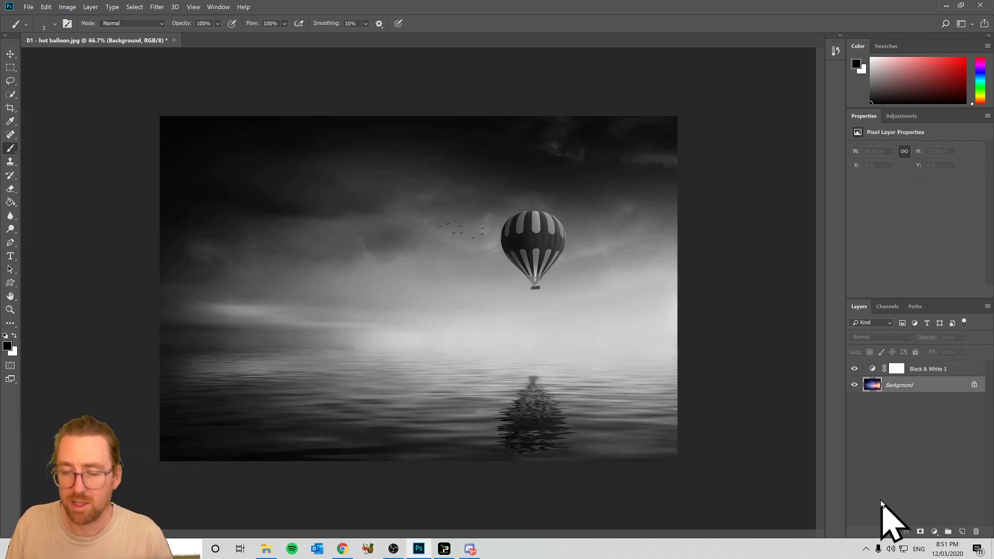
left_click(898, 372)
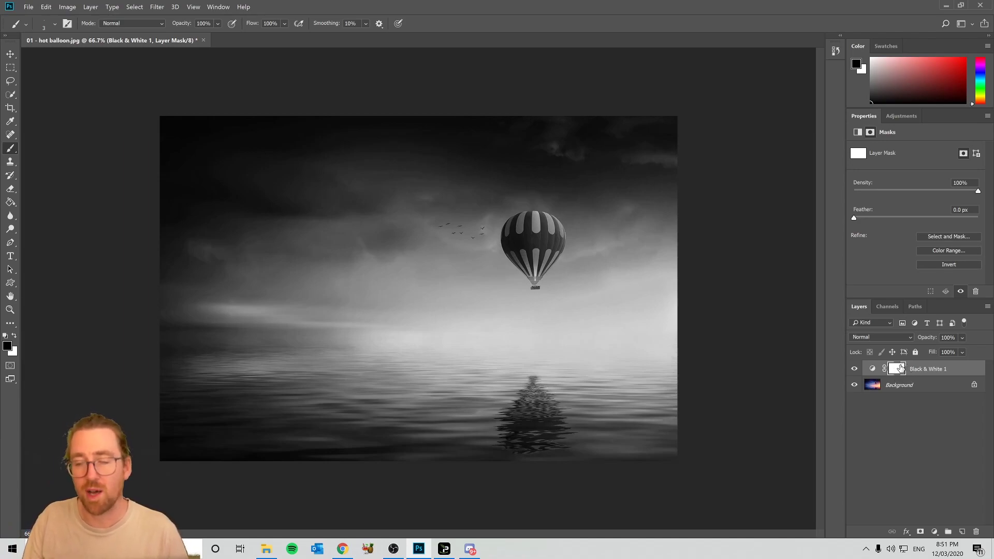
Step: Swap the foreground and background colours several times, finishing with black as the foreground
left_click(15, 336)
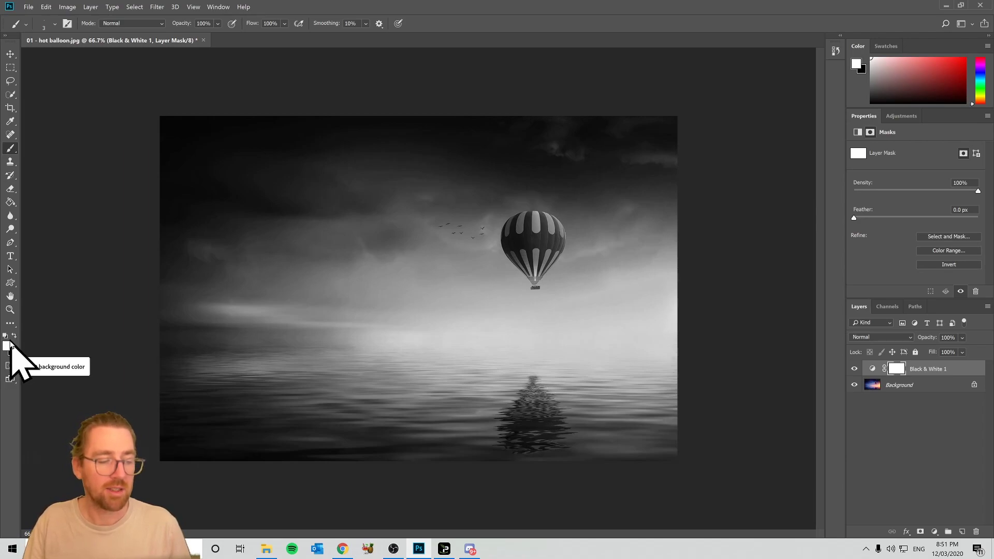
key("x")
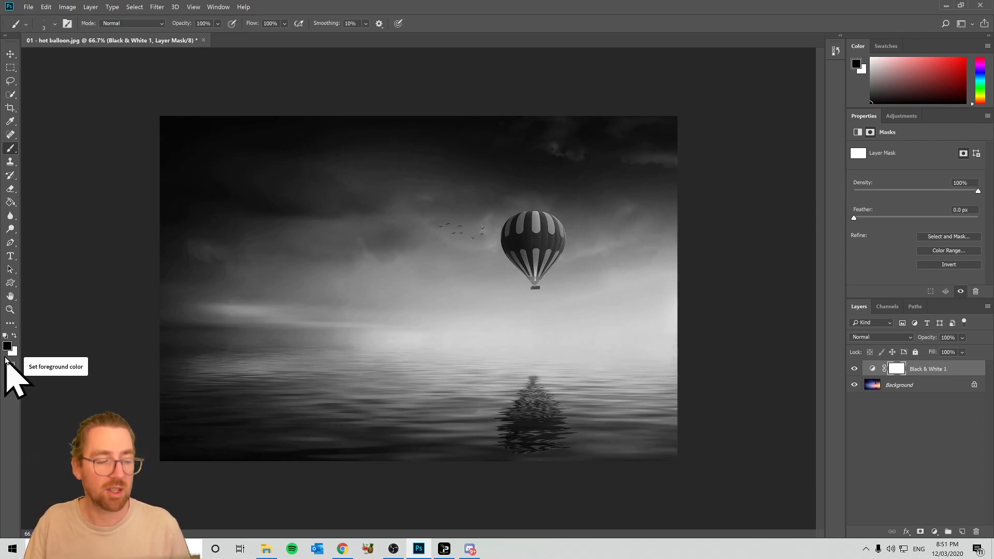
key("x")
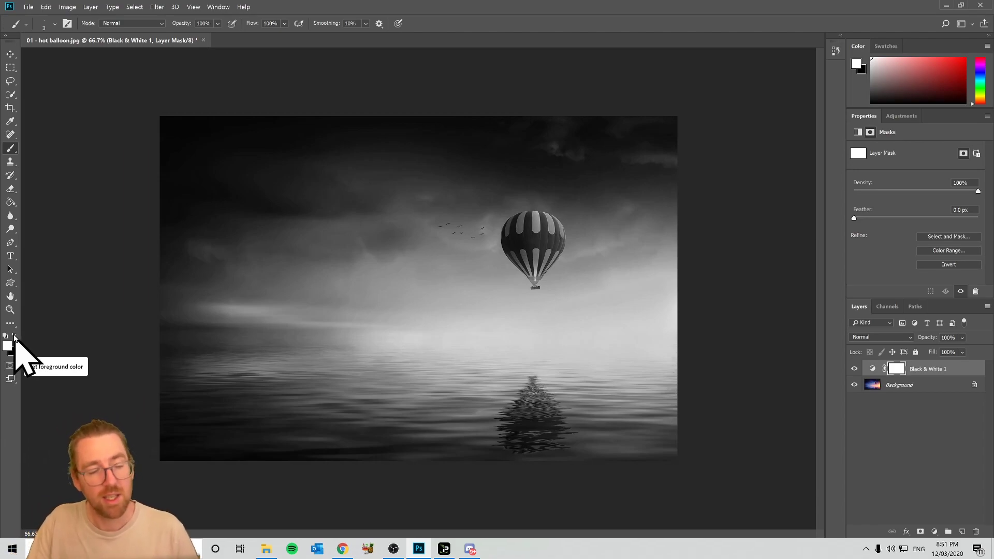
left_click(15, 336)
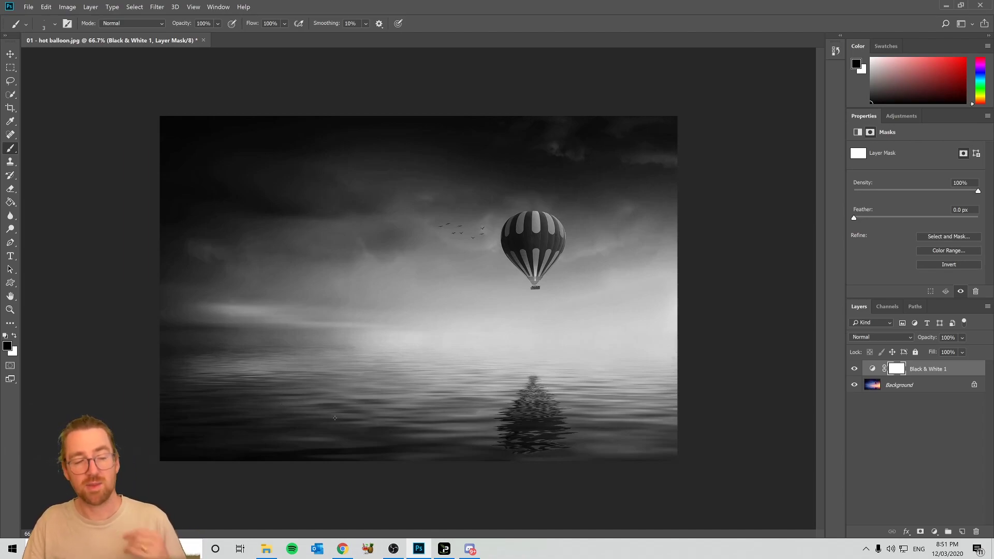
Step: Paint black on the Black & White mask with brush sizes 871 and 249 over the image's left part, the balloon's reflection and the upper sky
mouse_move(292, 345)
left_mouse_down()
mouse_move(333, 366)
mouse_move(379, 366)
mouse_move(337, 342)
left_mouse_up()
mouse_move(261, 247)
left_mouse_down()
mouse_move(279, 230)
mouse_move(321, 222)
left_mouse_up()
mouse_move(257, 165)
left_mouse_down()
mouse_move(281, 439)
mouse_move(302, 268)
mouse_move(303, 280)
mouse_move(296, 232)
mouse_move(320, 303)
mouse_move(311, 413)
left_mouse_up()
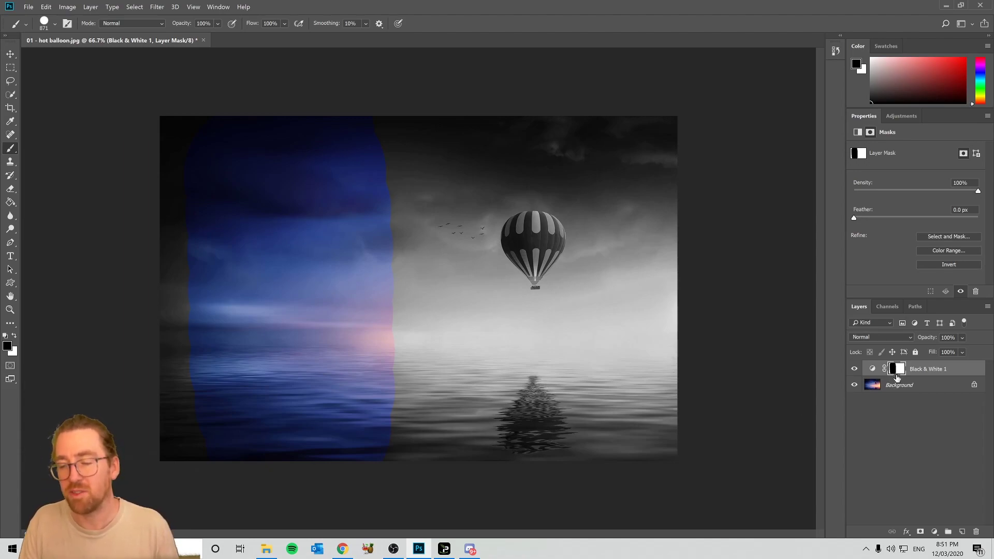
left_click(549, 363)
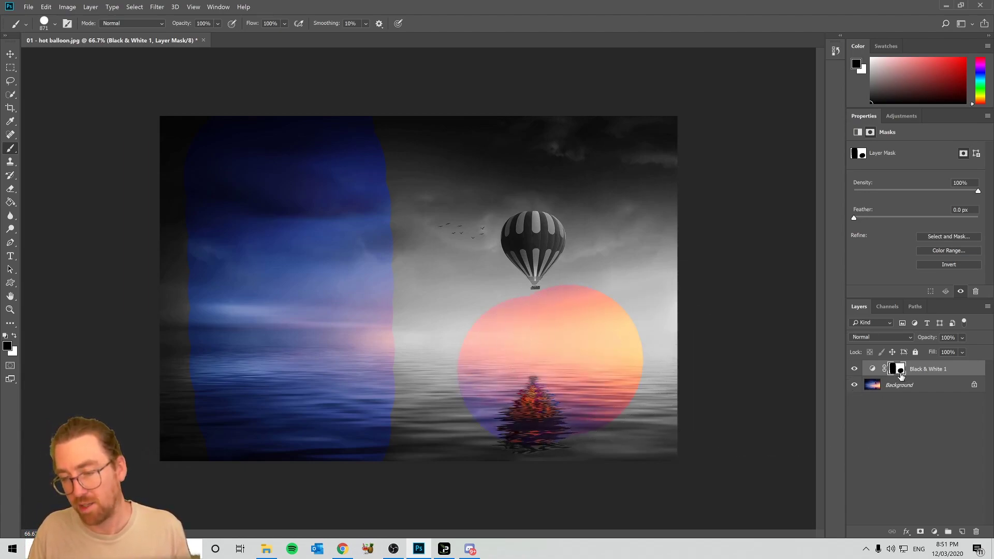
left_click_drag(602, 255, 478, 208)
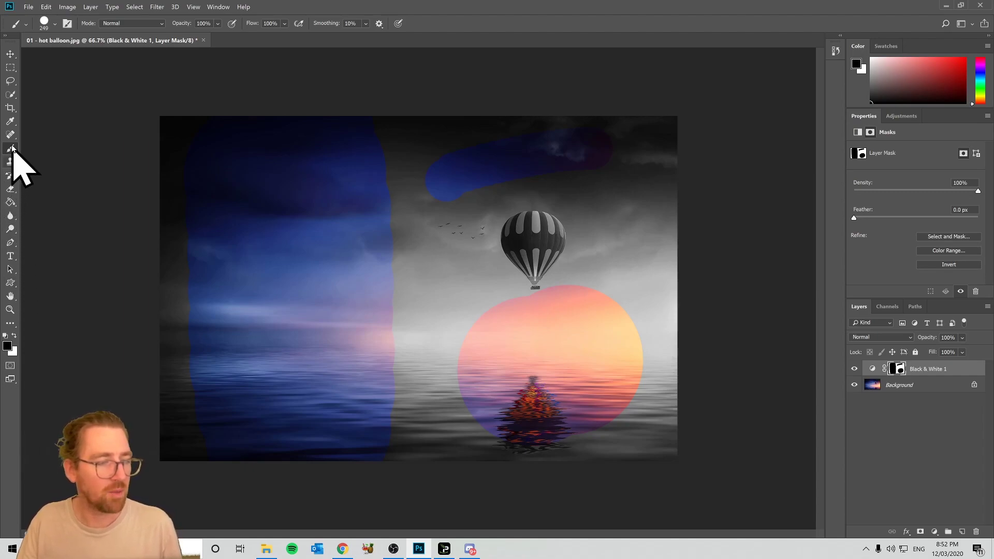
Step: Paint white over all black areas of the Black & White mask, using brush sizes 448 and 511
left_click(15, 336)
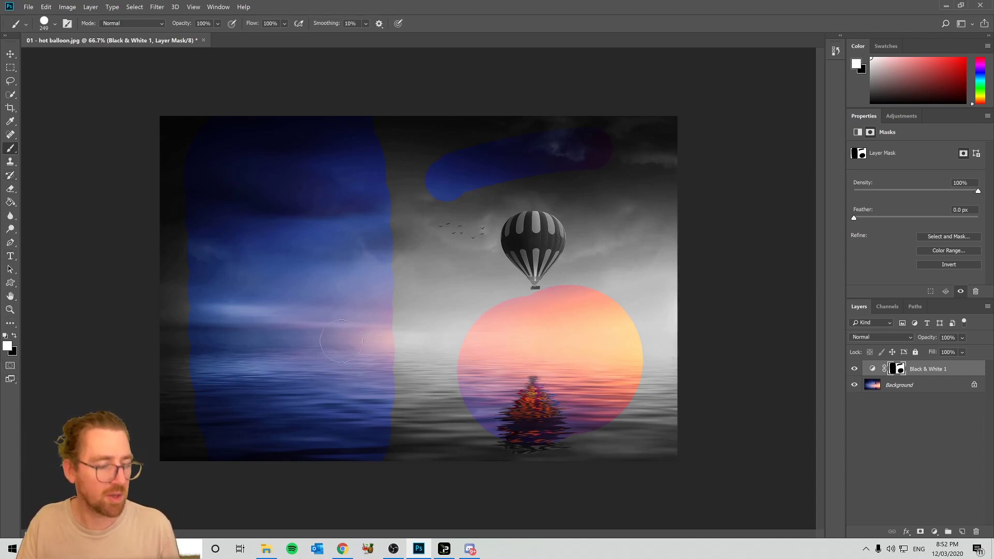
right_click(455, 266)
mouse_move(443, 189)
left_mouse_down()
mouse_move(454, 222)
mouse_move(509, 212)
left_mouse_up()
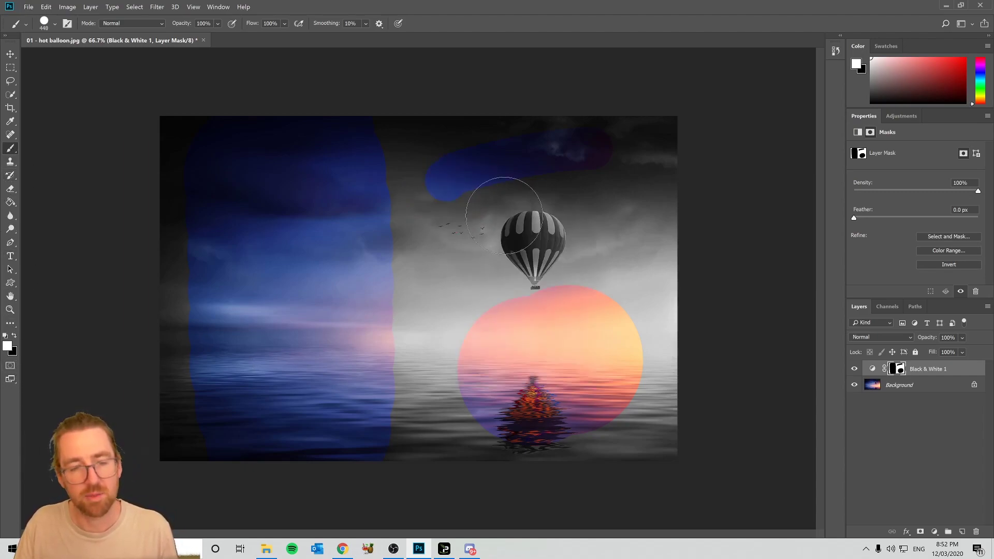
mouse_move(564, 289)
left_mouse_down()
mouse_move(588, 305)
mouse_move(524, 355)
mouse_move(512, 394)
mouse_move(373, 437)
mouse_move(406, 152)
left_mouse_up()
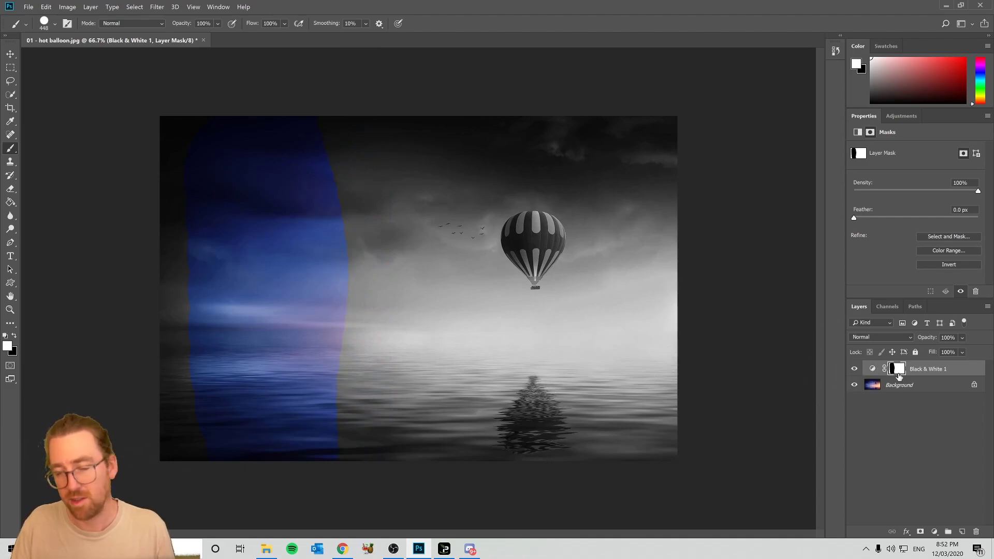
left_click_drag(455, 288, 295, 477)
left_click_drag(421, 321, 309, 312)
left_click_drag(371, 300, 342, 301)
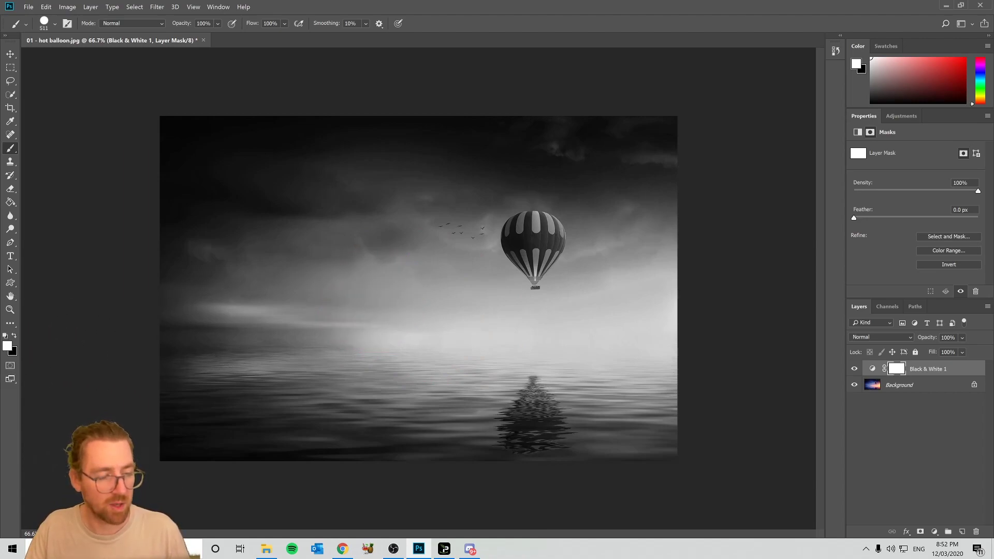
Step: Paint black over the balloon's body on the Black & White mask with a 275 px brush
left_click(14, 335)
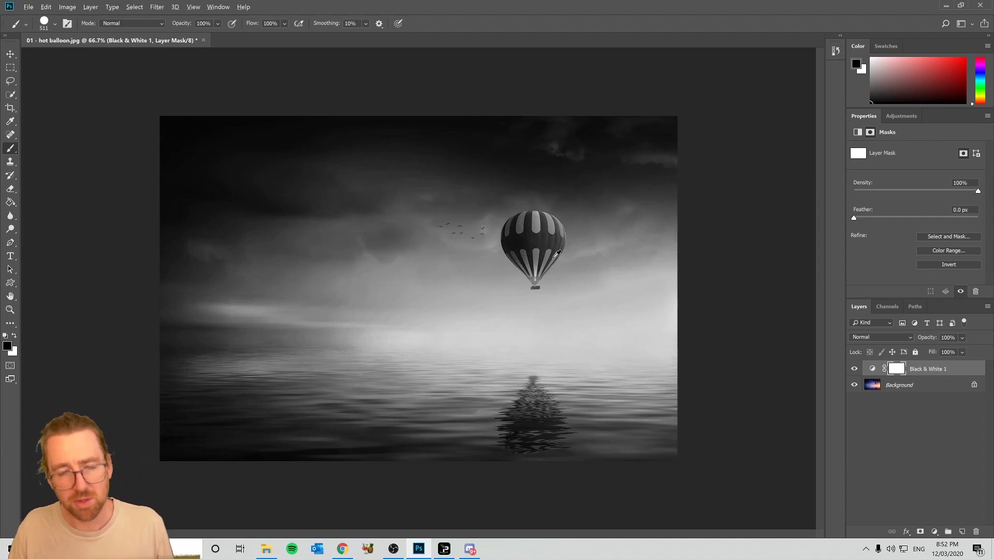
scroll(555, 254, "up", 4)
scroll(569, 250, "down", 1)
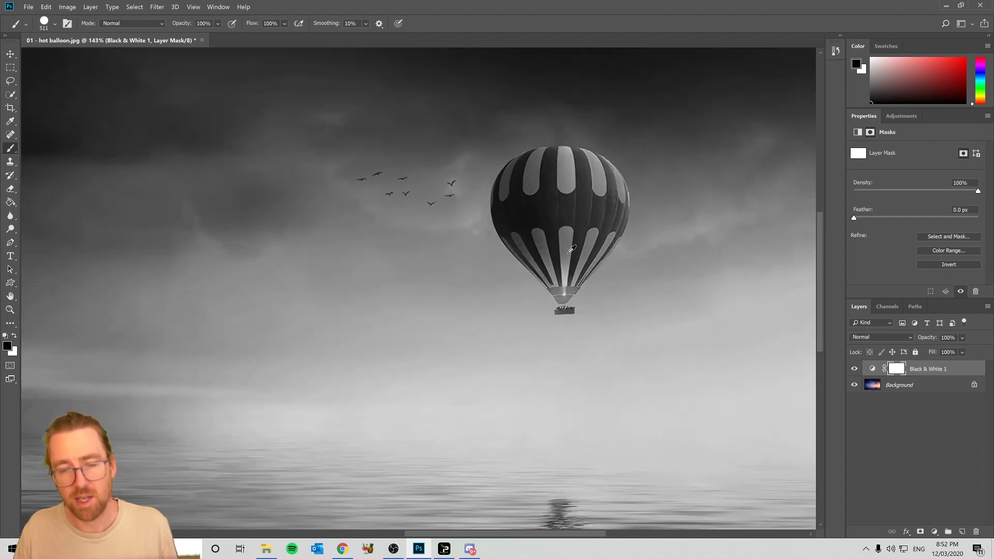
scroll(549, 234, "down", 1)
scroll(550, 234, "down", 1)
scroll(543, 228, "up", 2)
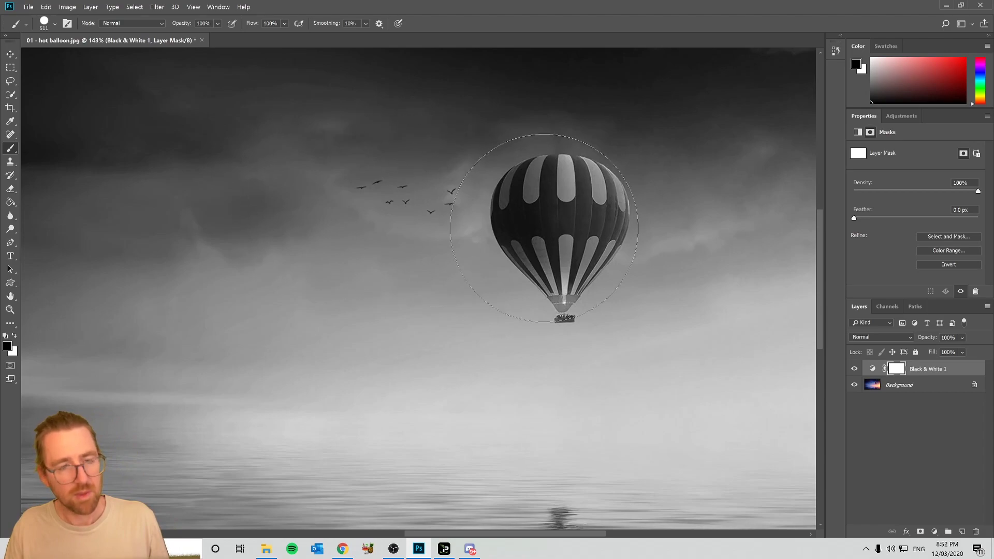
scroll(544, 228, "down", 3)
scroll(570, 225, "up", 5)
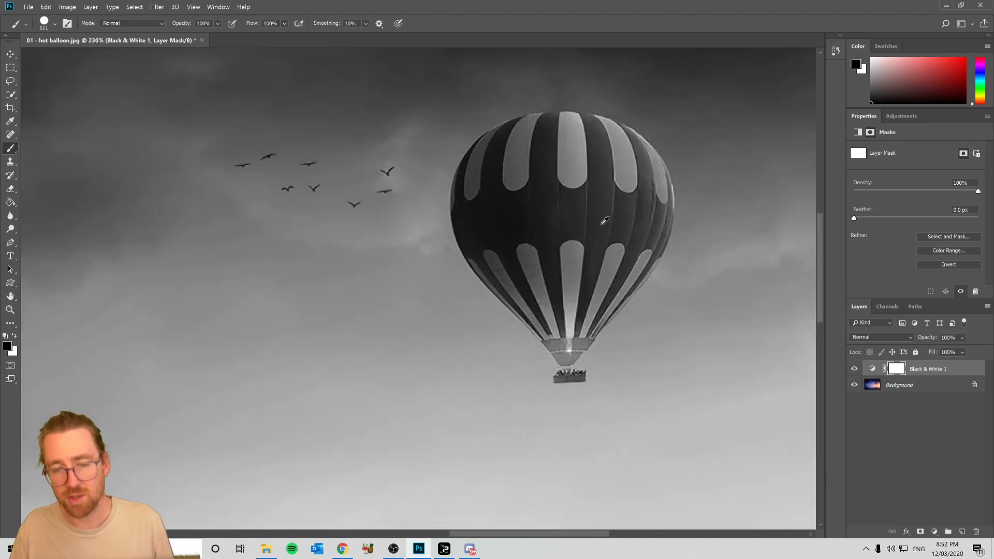
scroll(527, 245, "down", 1)
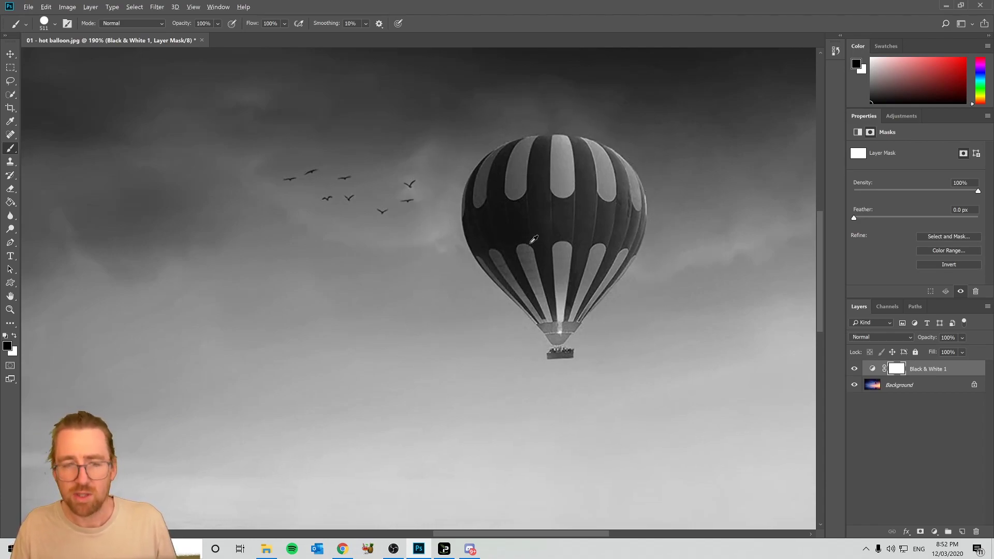
right_click(476, 244, "alt")
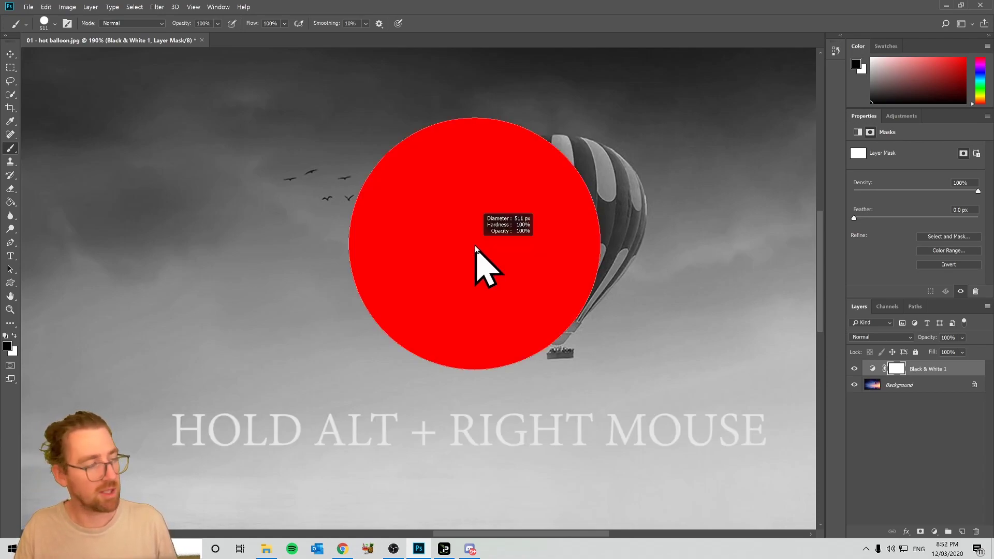
mouse_move(475, 247)
left_mouse_down()
mouse_move(324, 249)
mouse_move(515, 248)
mouse_move(599, 277)
mouse_move(295, 284)
mouse_move(668, 269)
mouse_move(377, 295)
mouse_move(273, 289)
mouse_move(576, 290)
mouse_move(280, 268)
mouse_move(357, 265)
left_mouse_up()
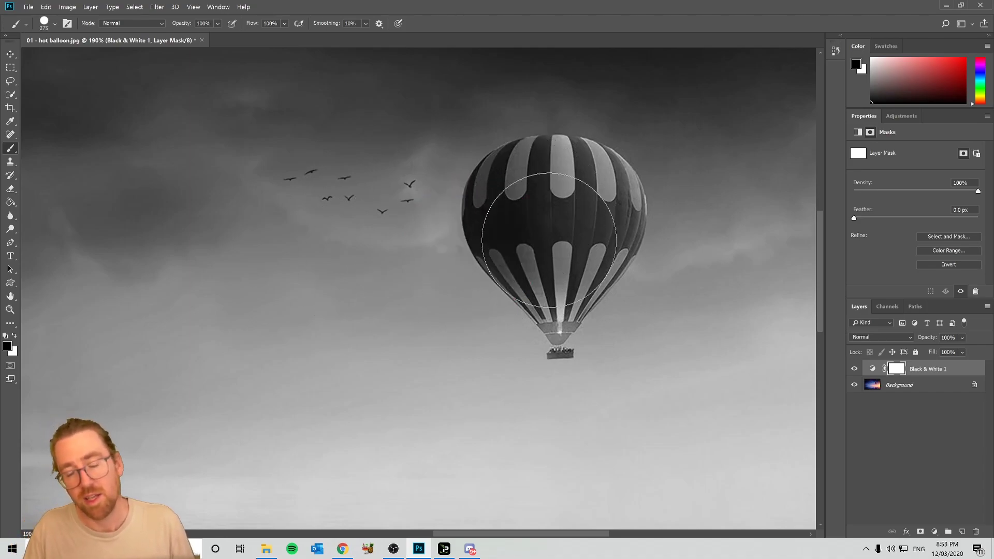
mouse_move(565, 201)
left_mouse_down()
mouse_move(533, 204)
mouse_move(523, 228)
mouse_move(544, 233)
mouse_move(535, 230)
mouse_move(573, 204)
left_mouse_up()
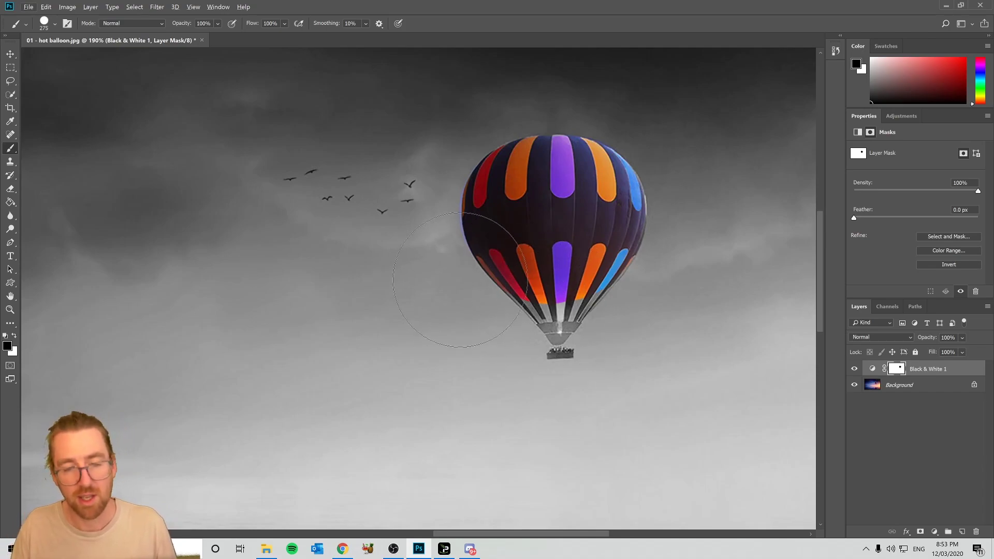
Step: Paint black on the mask over the balloon's lower stripes and red skirt, using brush sizes 96 and 33
mouse_move(479, 288)
left_mouse_down()
mouse_move(431, 282)
mouse_move(522, 302)
mouse_move(508, 301)
mouse_move(525, 279)
mouse_move(565, 298)
left_mouse_up()
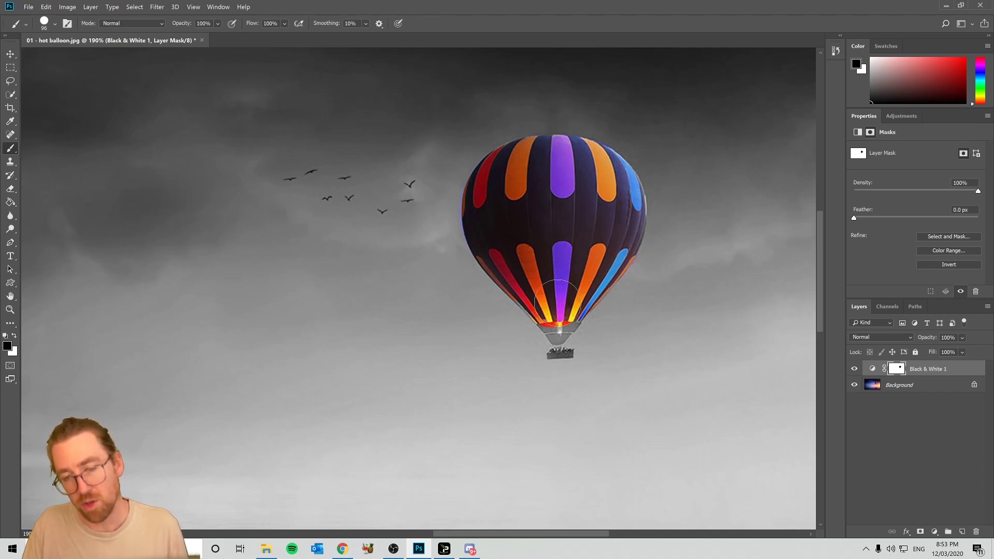
scroll(553, 305, "up", 6)
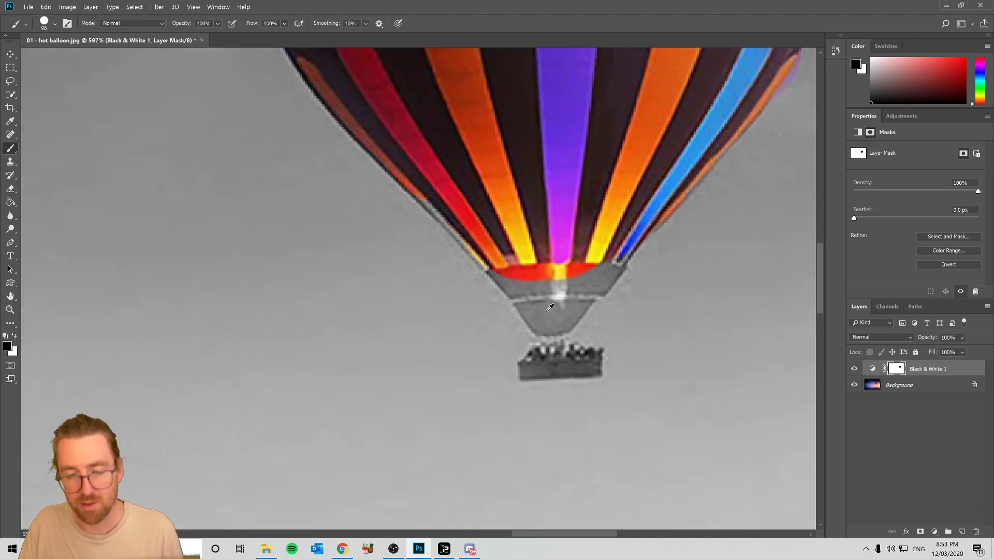
scroll(551, 307, "up", 3)
left_click_drag(573, 254, 418, 244)
left_click_drag(489, 224, 528, 274)
mouse_move(546, 305)
left_mouse_down()
mouse_move(650, 243)
mouse_move(544, 306)
left_mouse_up()
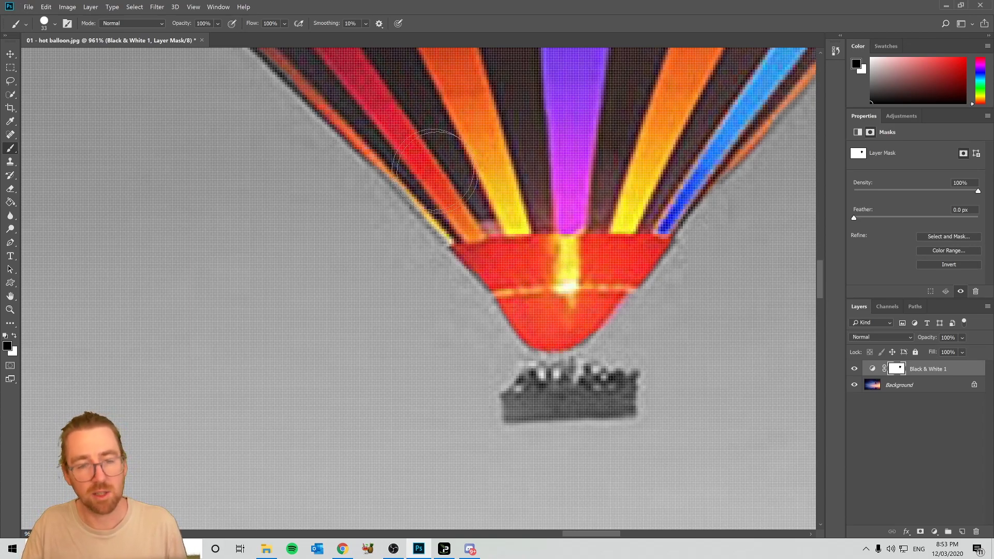
Step: Paint black along the balloon's left edge at brush size 33, and around the basket and lower right edge at size 74
scroll(651, 223, "down", 1)
scroll(651, 223, "down", 6)
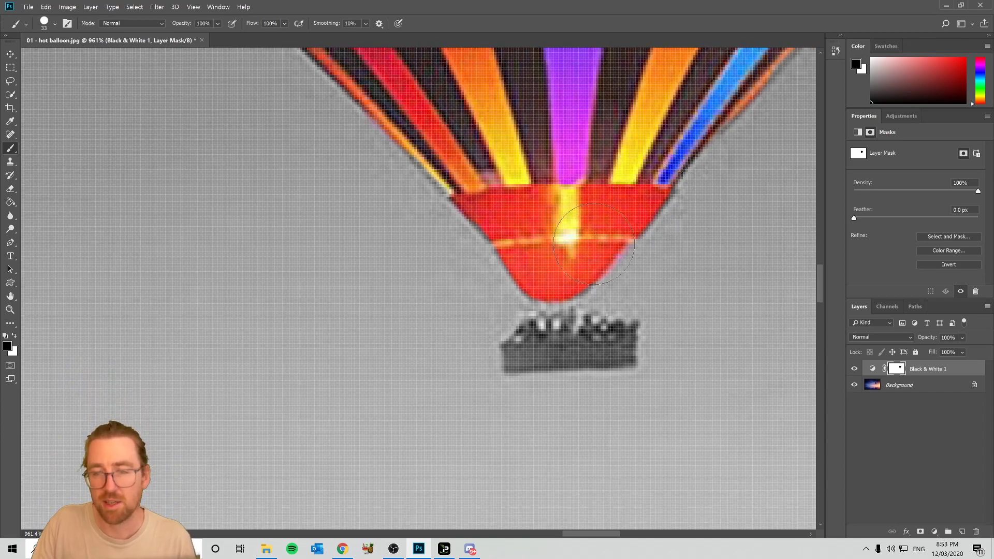
scroll(540, 234, "up", 5)
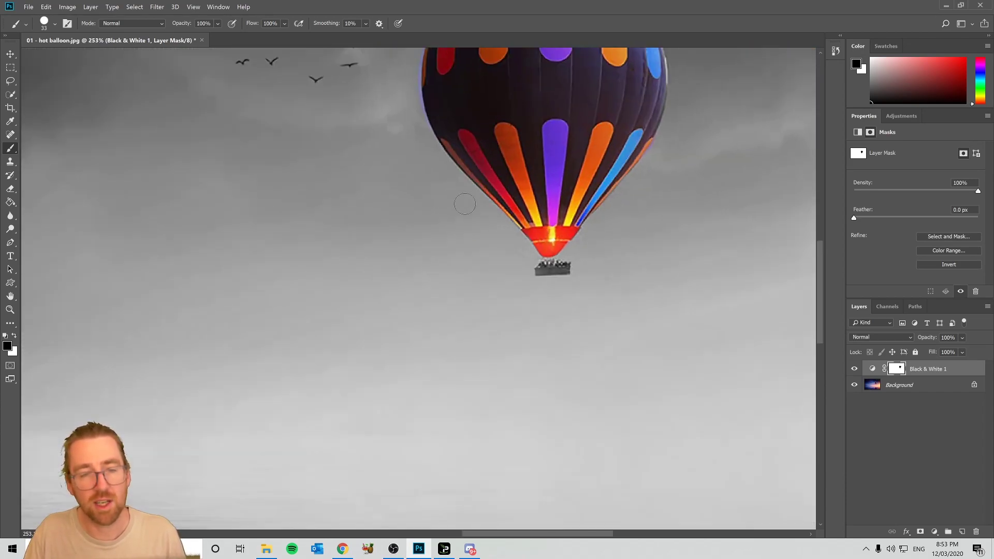
scroll(426, 158, "up", 1)
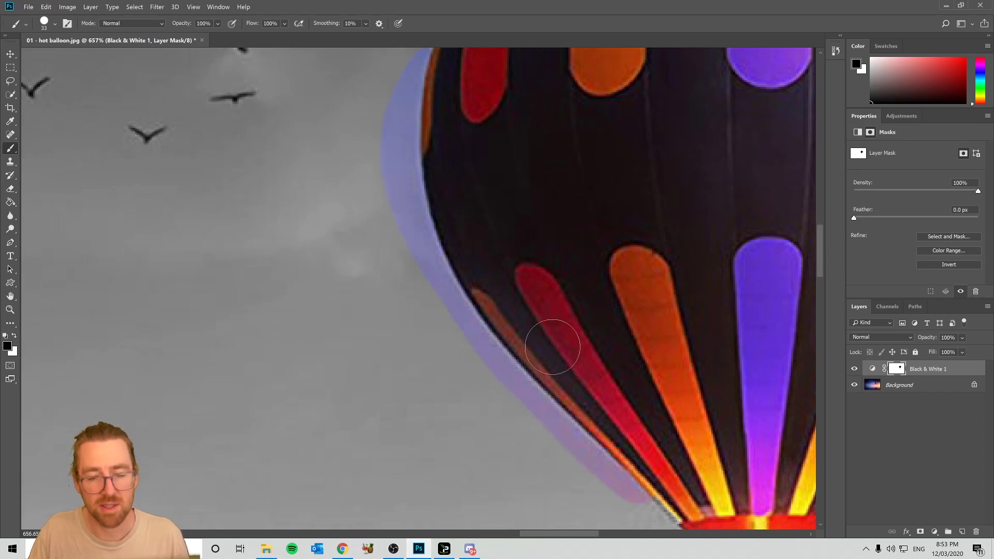
scroll(555, 343, "down", 4)
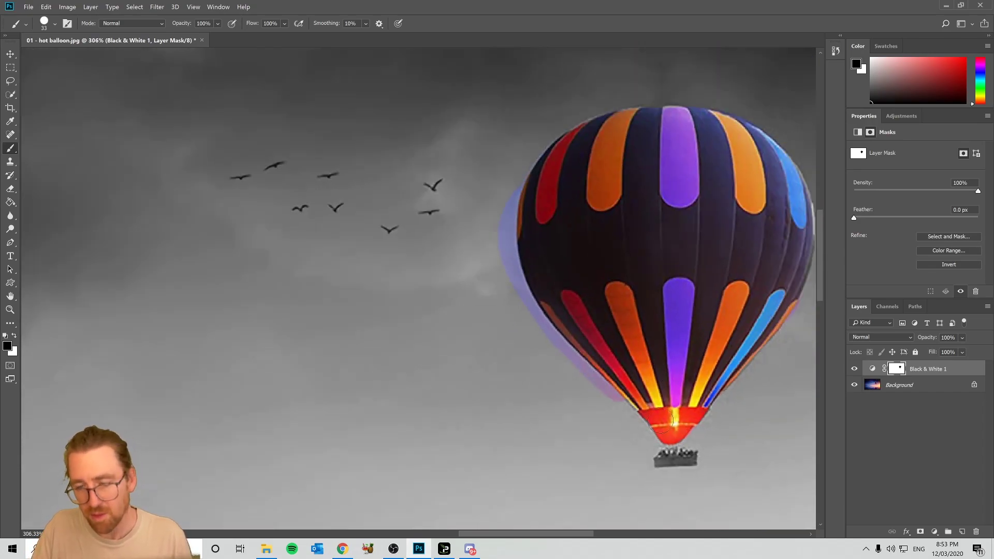
mouse_move(667, 424)
left_mouse_down()
mouse_move(650, 439)
mouse_move(694, 463)
mouse_move(777, 228)
left_mouse_up()
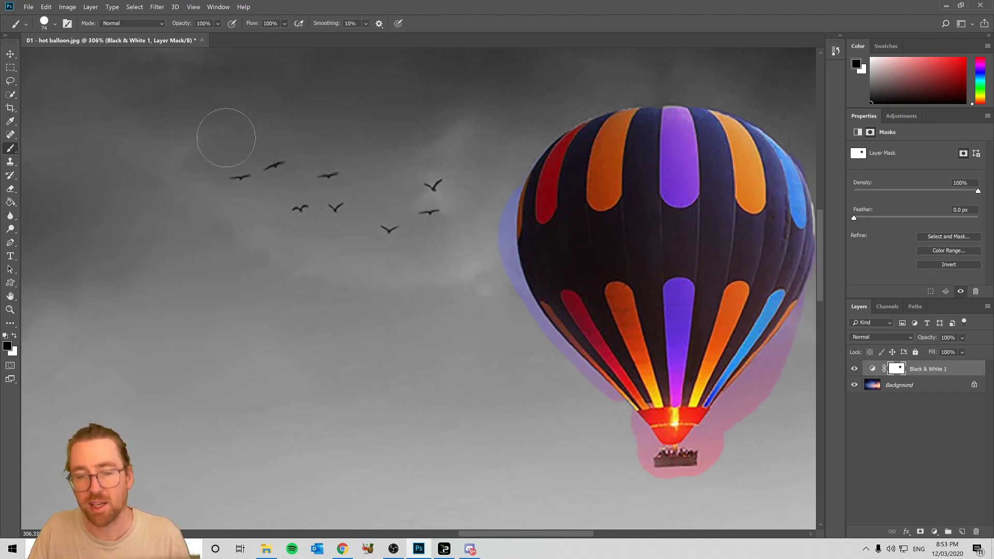
Step: Paint white over the colour spill beside the balloon's left edge, finishing with black as the foreground colour
left_click(14, 336)
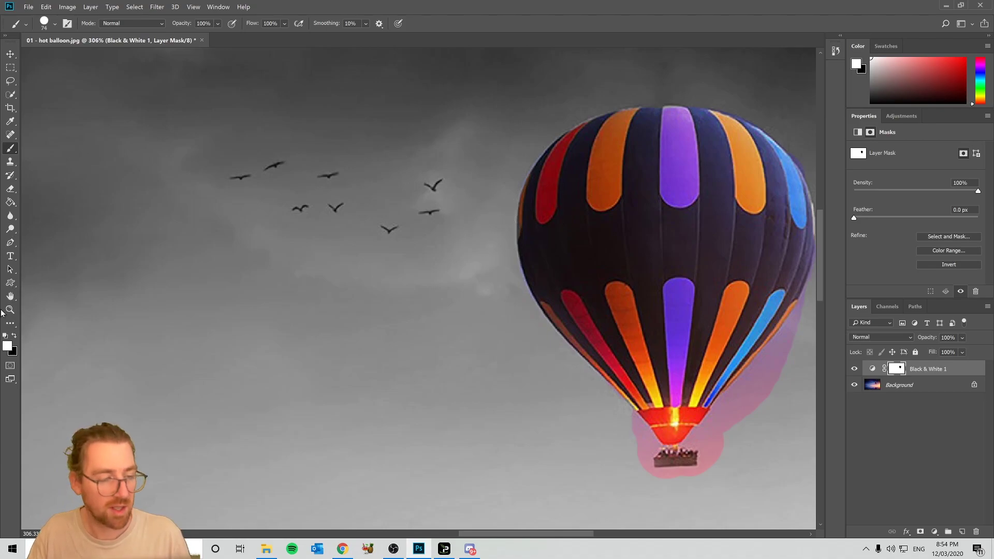
left_click(15, 336)
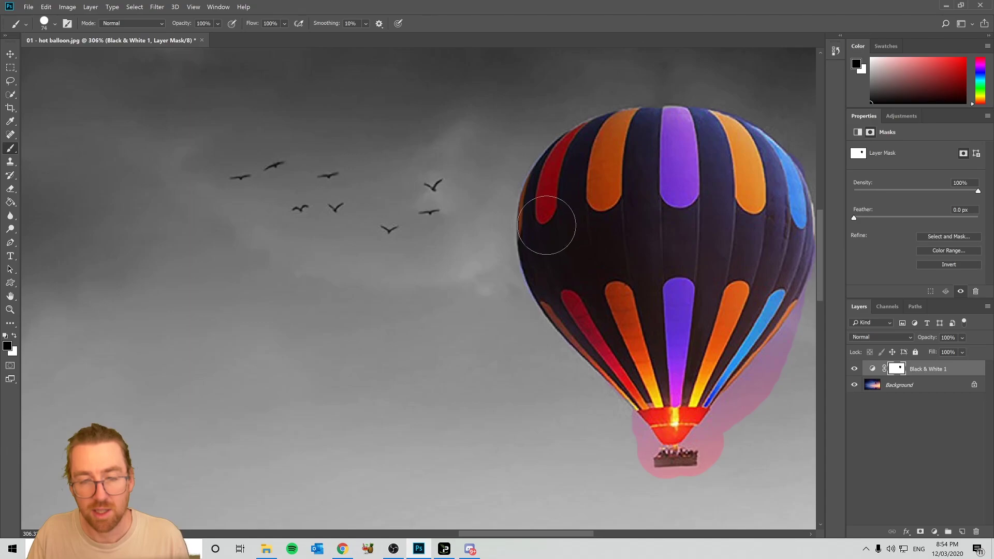
Step: Paint four separate black strokes on the mask across the sky left of the balloon, using brush size 74
scroll(667, 420, "down", 1)
scroll(668, 420, "down", 1)
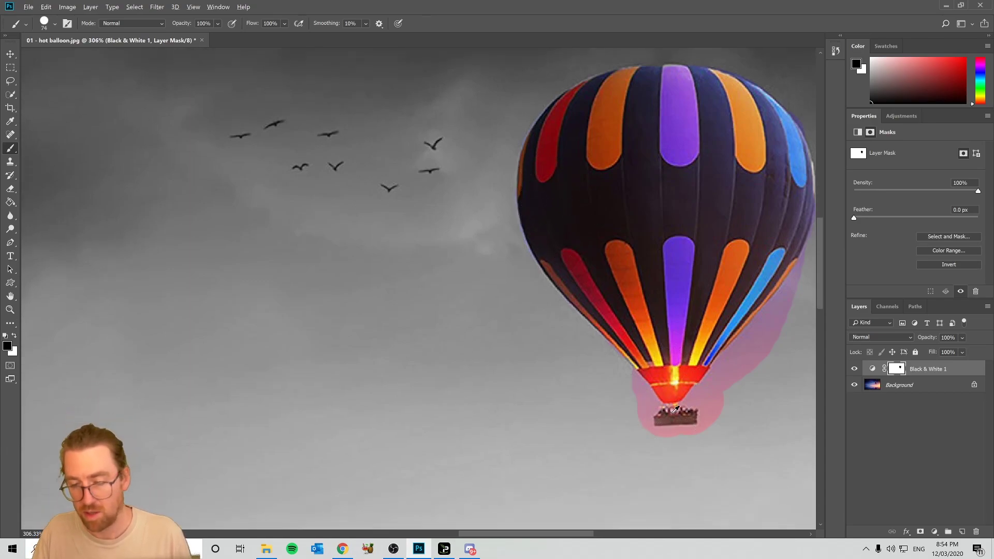
scroll(624, 408, "down", 2)
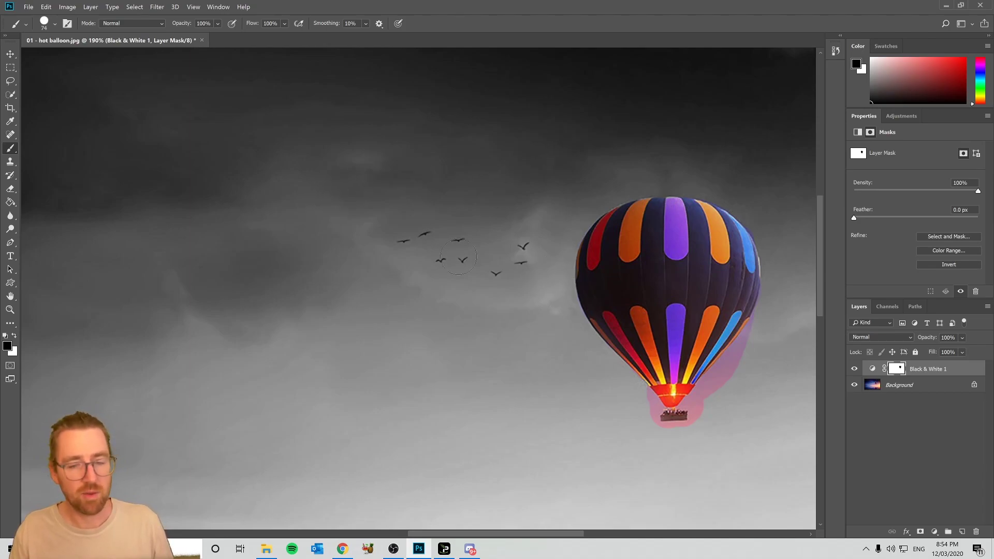
left_click_drag(357, 416, 294, 449)
left_click_drag(513, 357, 476, 439)
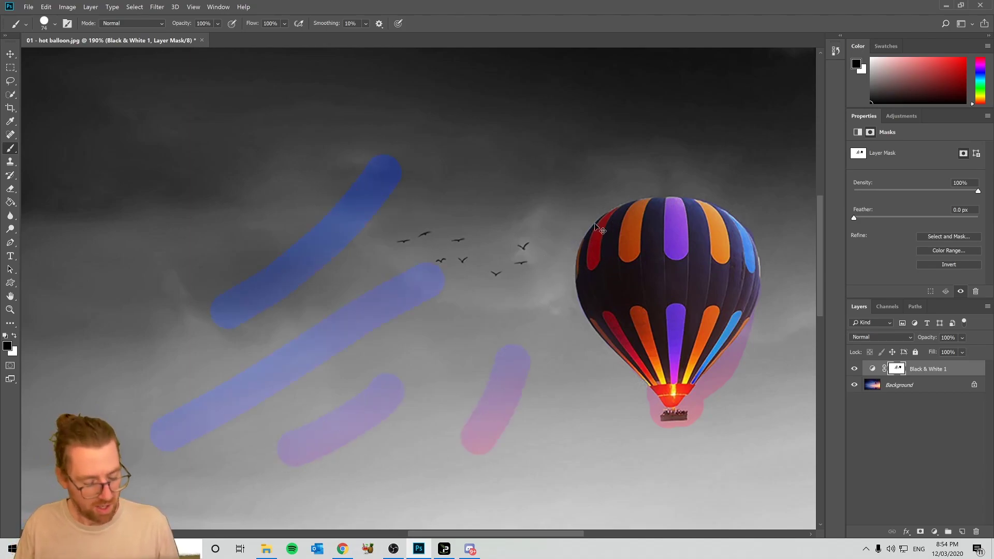
Step: Undo and redo the last stroke repeatedly, finally undoing all the sky strokes and the black painting around the basket
key("ctrl+z")
key("ctrl+shift+z")
key("ctrl+z")
key("ctrl+shift+z")
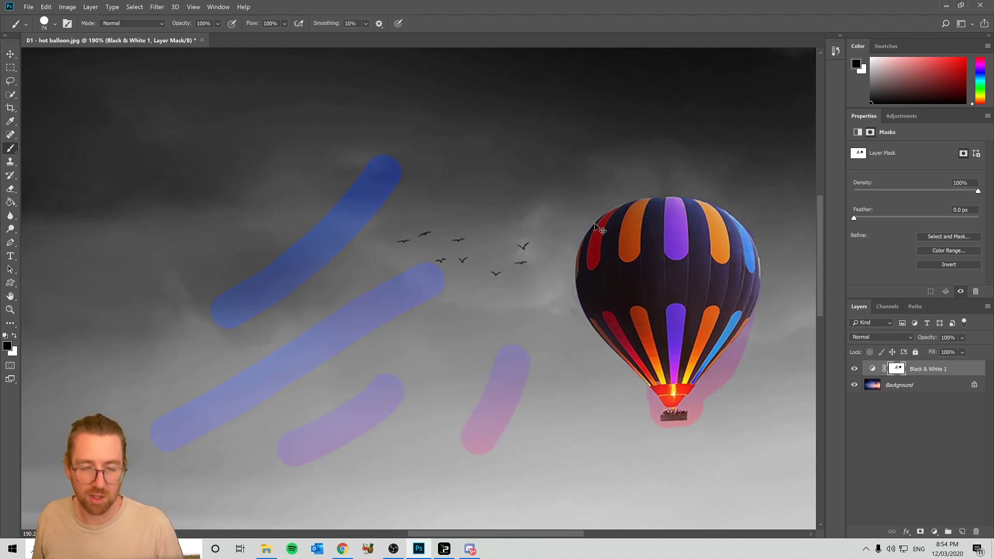
key("ctrl+z")
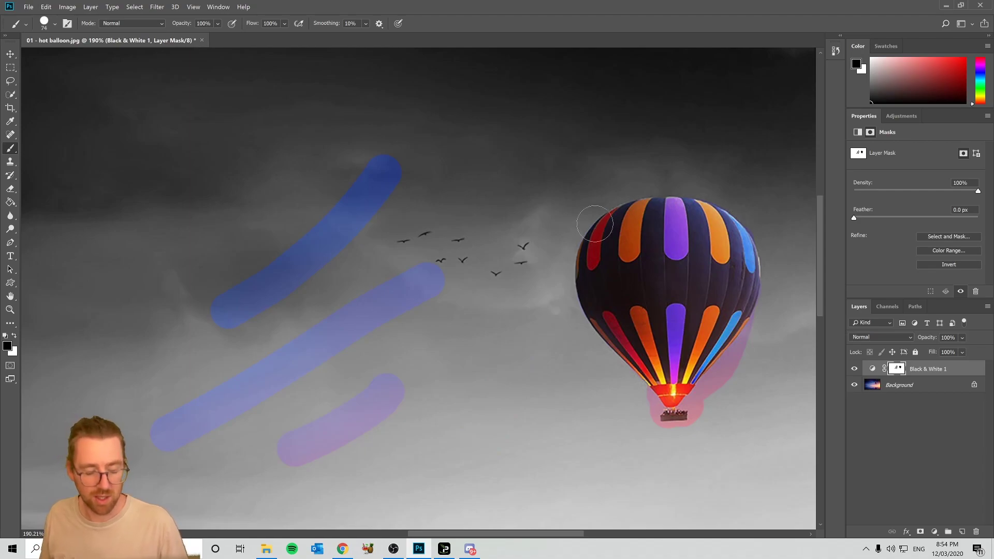
key("ctrl+z")
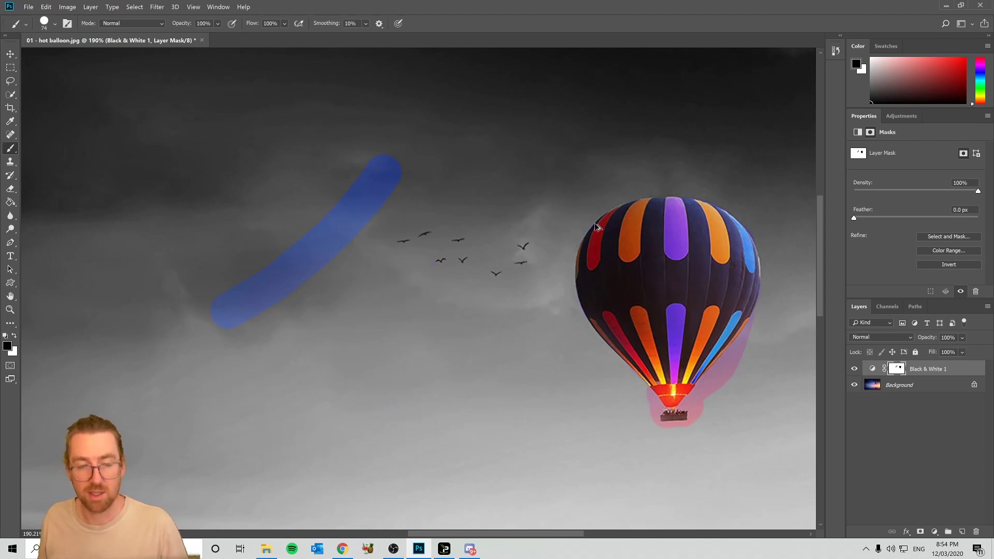
key("ctrl+z")
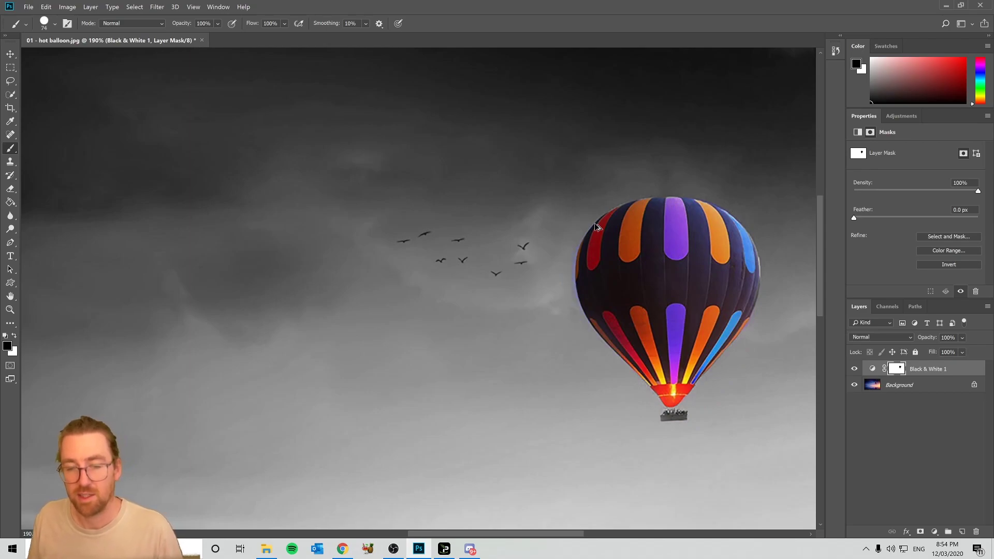
Step: Make white the foreground colour and give the brush a soft edge at size 89
left_click(14, 335)
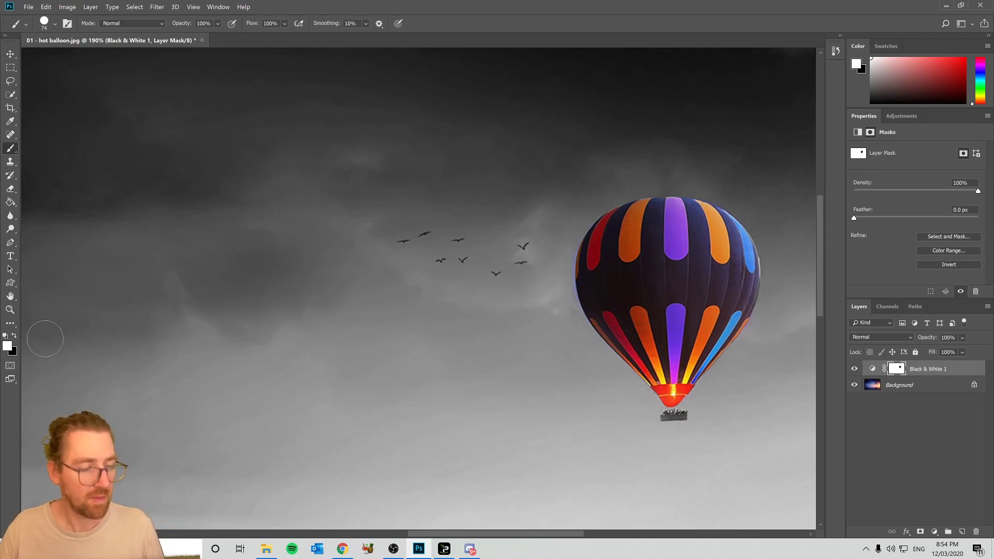
scroll(636, 445, "up", 3)
scroll(713, 409, "up", 3)
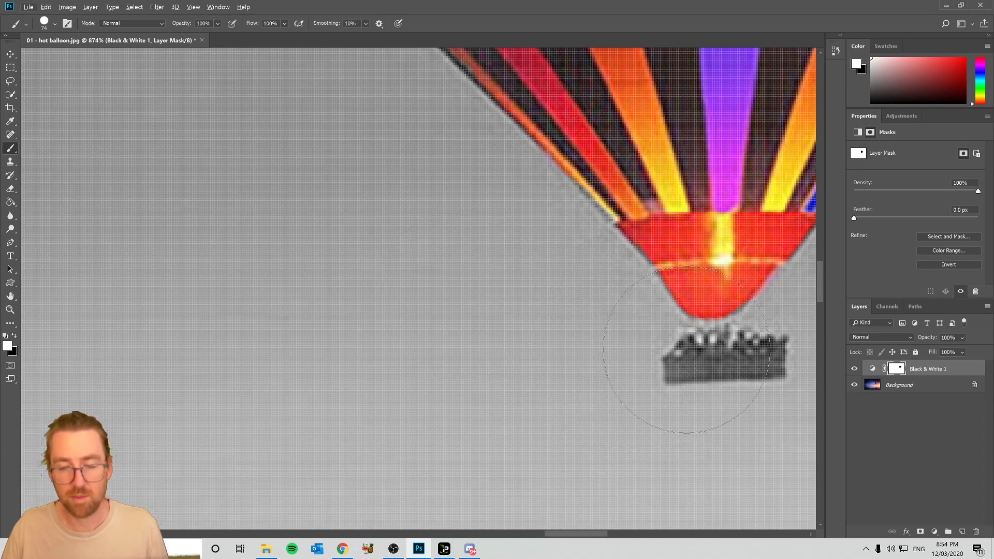
scroll(686, 349, "down", 1)
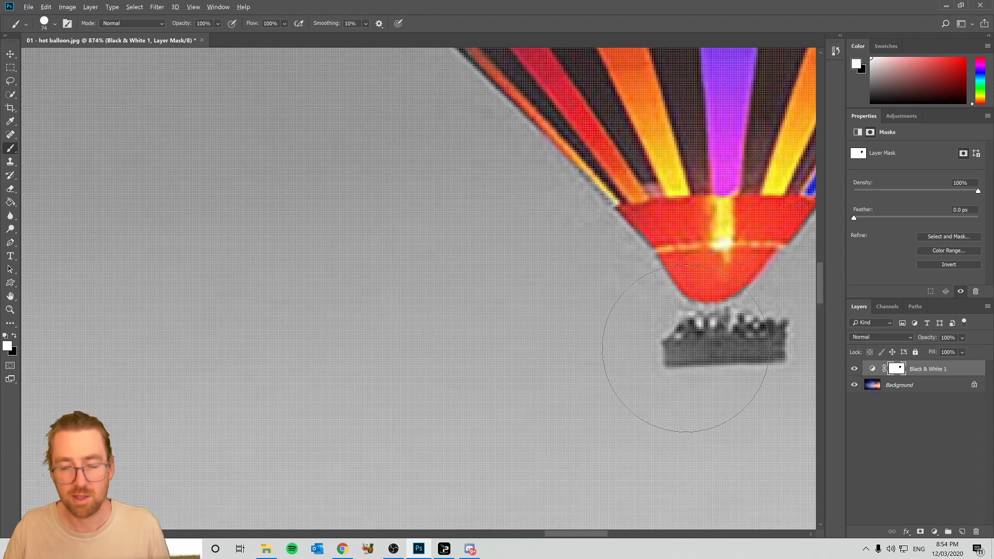
scroll(685, 349, "down", 6)
scroll(656, 328, "up", 4)
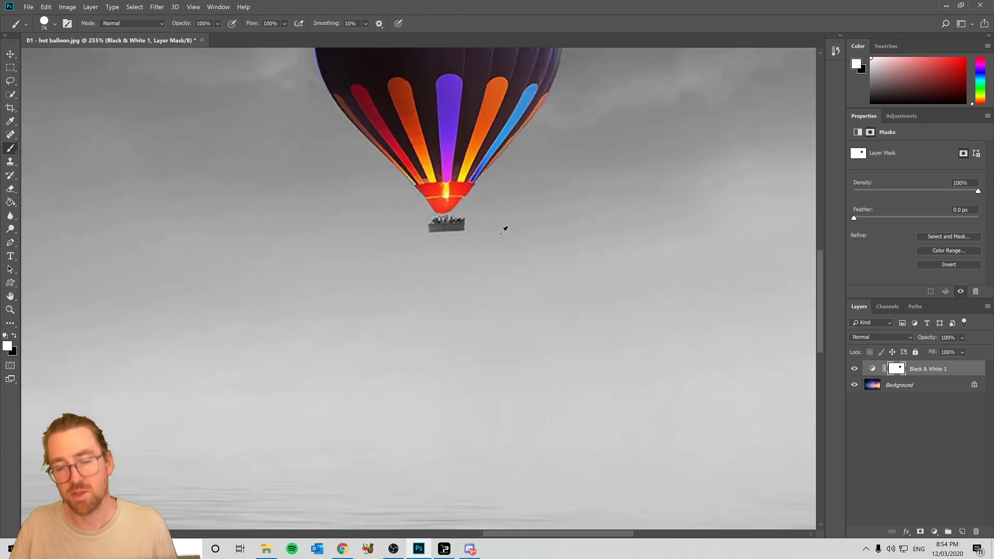
scroll(444, 223, "up", 2)
scroll(445, 235, "up", 4)
mouse_move(445, 240)
left_mouse_down()
mouse_move(350, 178)
mouse_move(239, 191)
left_mouse_up()
mouse_move(396, 252)
left_mouse_down()
mouse_move(341, 181)
mouse_move(437, 333)
mouse_move(427, 255)
mouse_move(488, 272)
mouse_move(466, 366)
mouse_move(453, 334)
mouse_move(534, 333)
mouse_move(471, 348)
mouse_move(502, 350)
mouse_move(490, 333)
mouse_move(497, 126)
mouse_move(508, 281)
mouse_move(489, 415)
mouse_move(443, 133)
mouse_move(455, 337)
mouse_move(455, 137)
mouse_move(450, 150)
left_mouse_up()
scroll(316, 197, "down", 2)
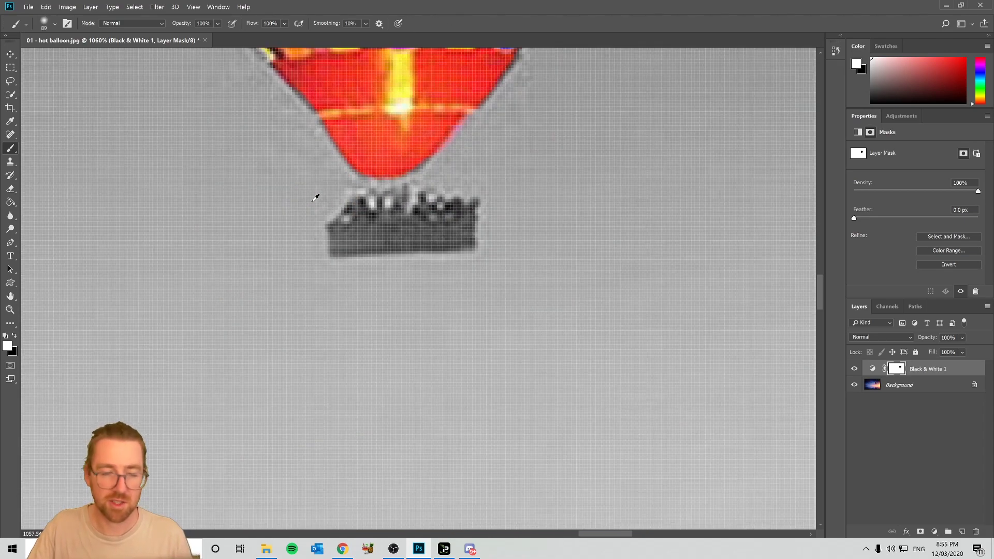
Step: Paint one soft black spot on the mask in the image's left sky with a 345 px brush
scroll(317, 197, "down", 6)
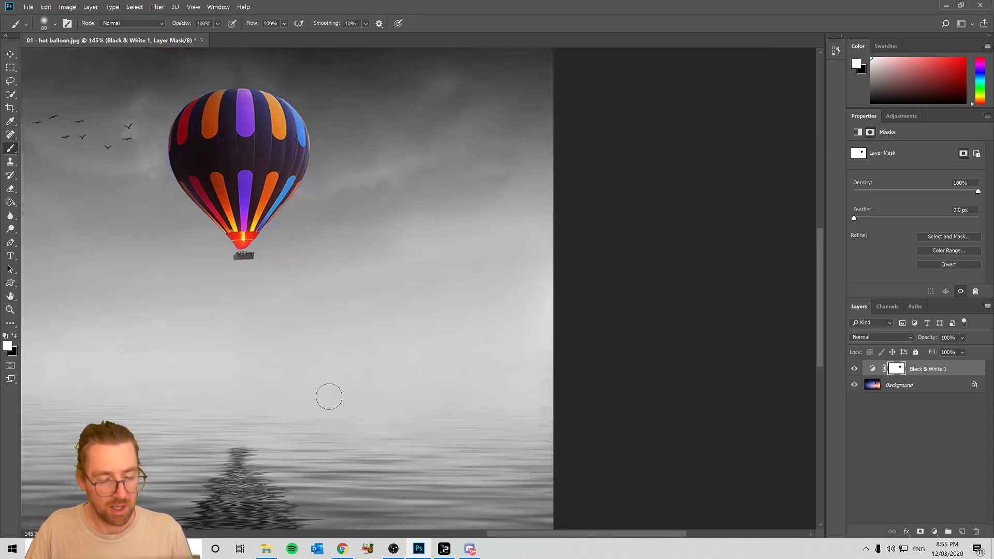
left_click_drag(500, 535, 368, 534)
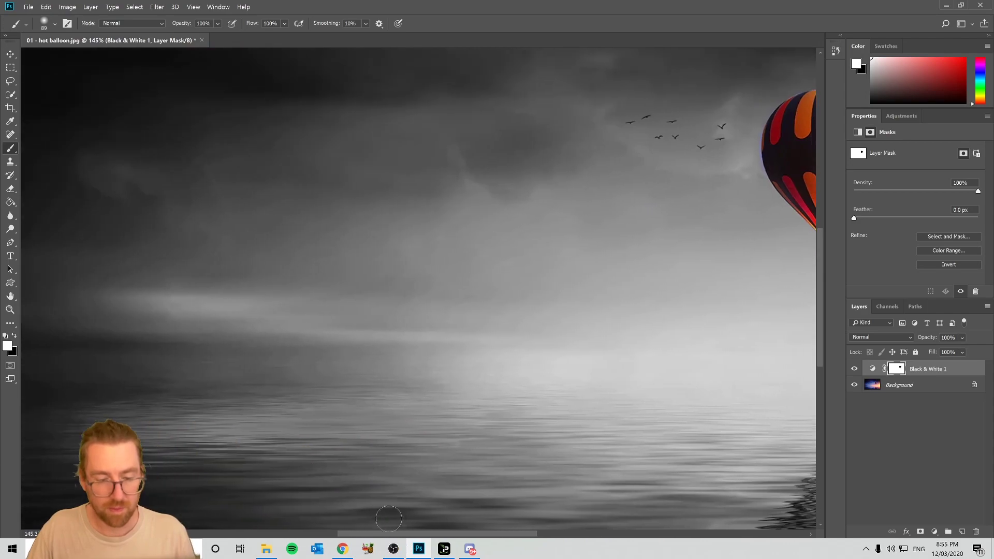
right_click(241, 253, "alt")
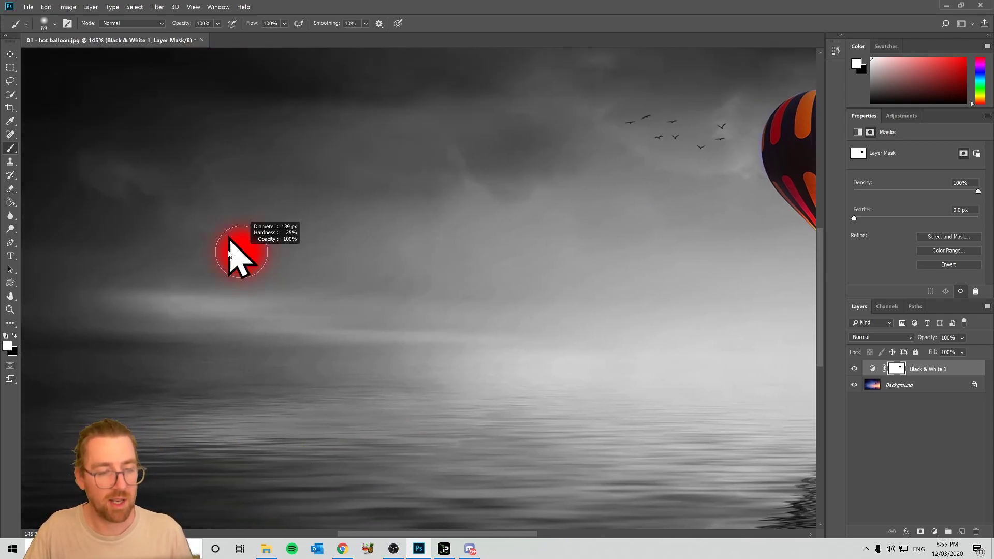
right_click(130, 218, "alt")
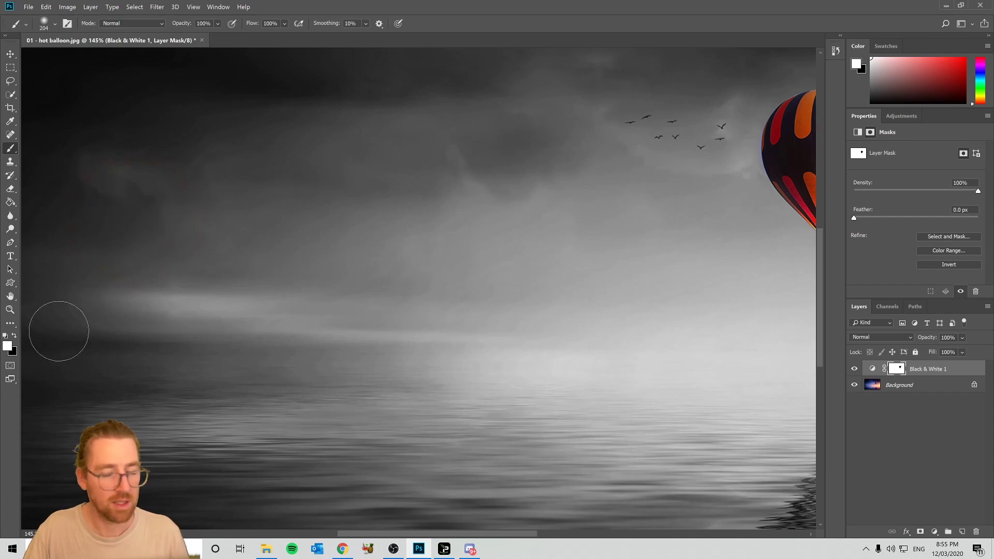
left_click(14, 335)
right_click(155, 230, "alt")
left_click(184, 235)
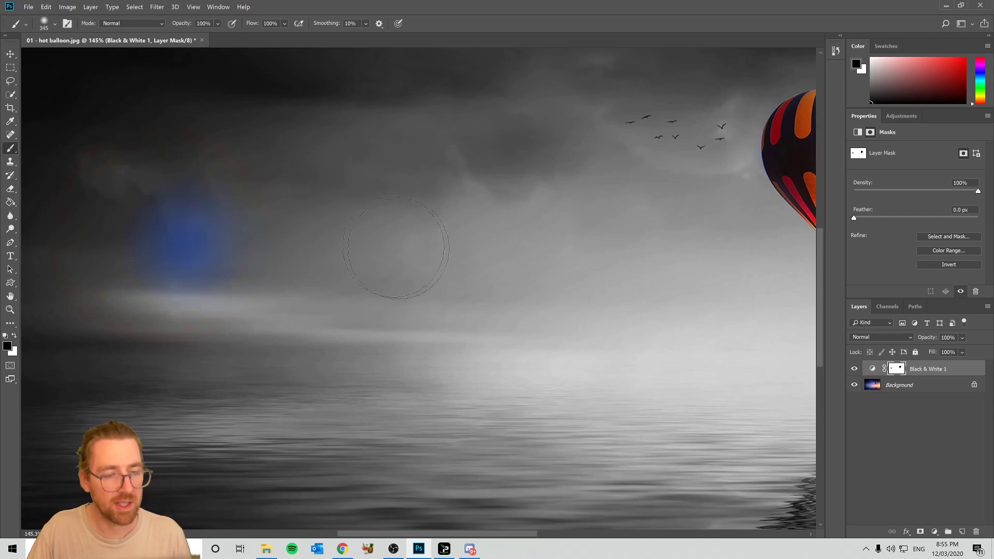
Step: Paint two more black spots on the mask across the sky, one 349 px at 43% hardness and one 350 px with a hard edge
right_click(383, 241, "alt")
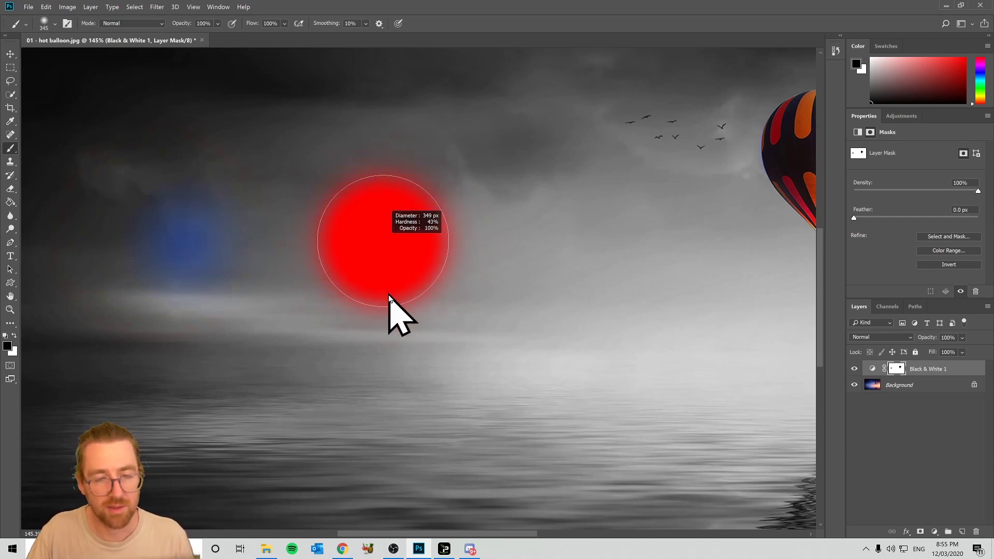
left_click(391, 241)
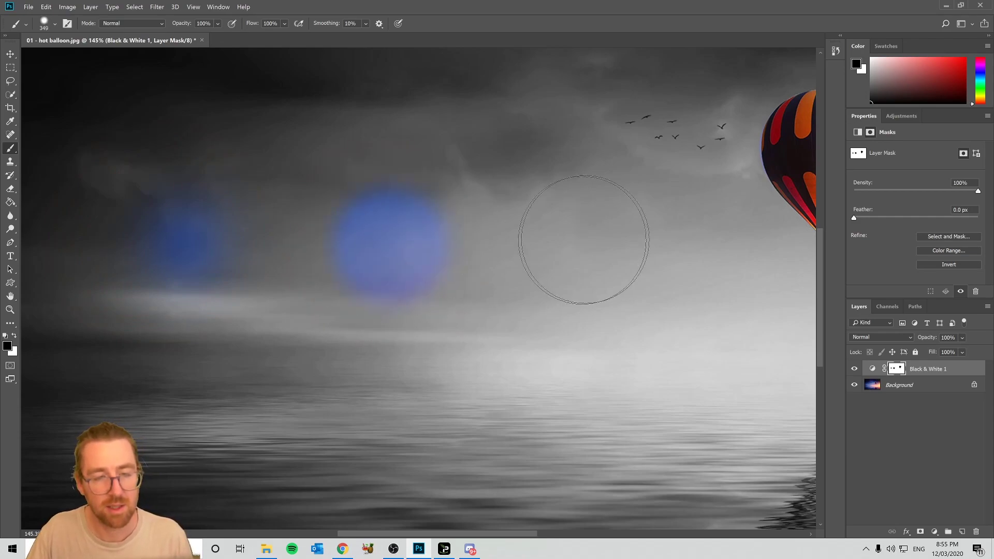
right_click(598, 241, "alt")
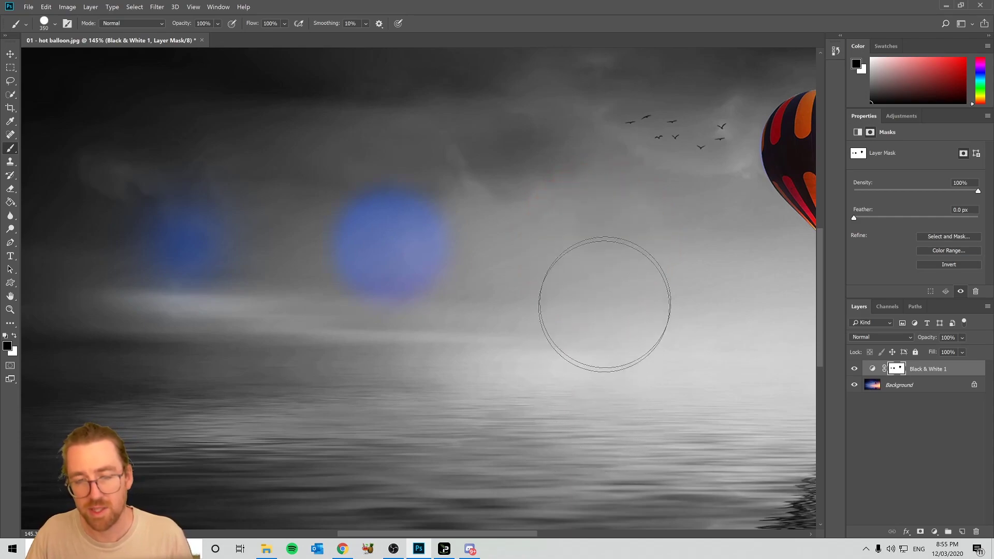
left_click(604, 254)
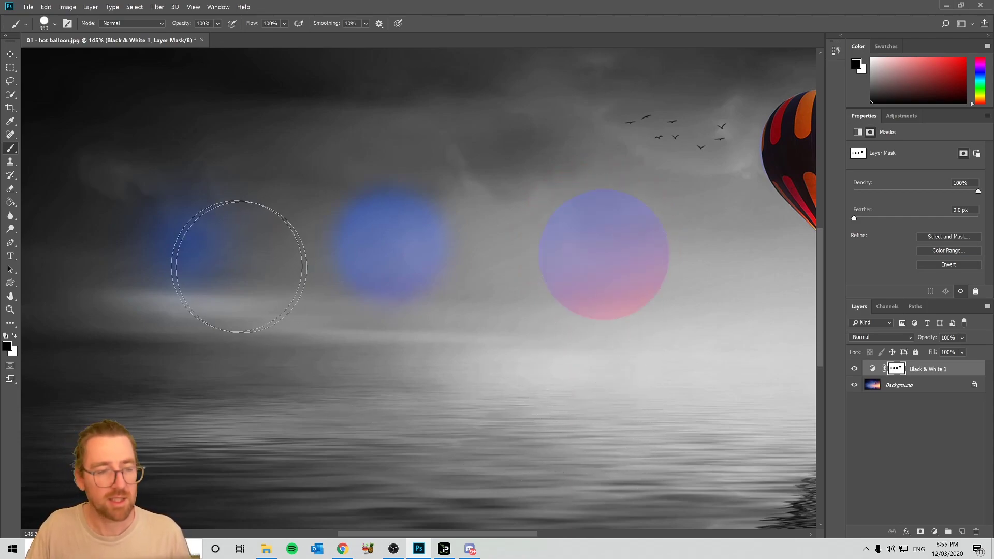
Step: Examine the edges of the three sky spots up close to compare how brush hardness affects them
scroll(596, 233, "up", 5)
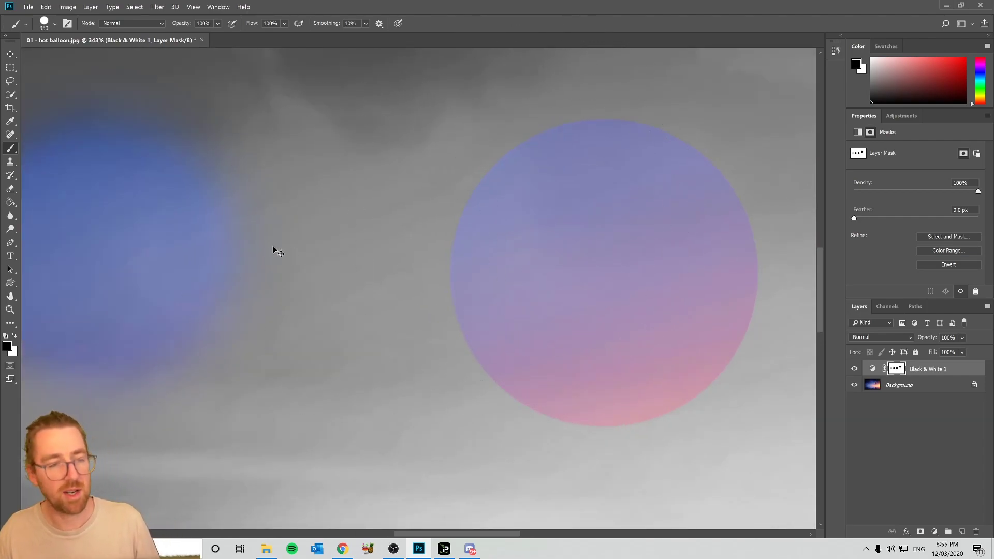
scroll(272, 248, "left", 5)
scroll(273, 250, "left", 3)
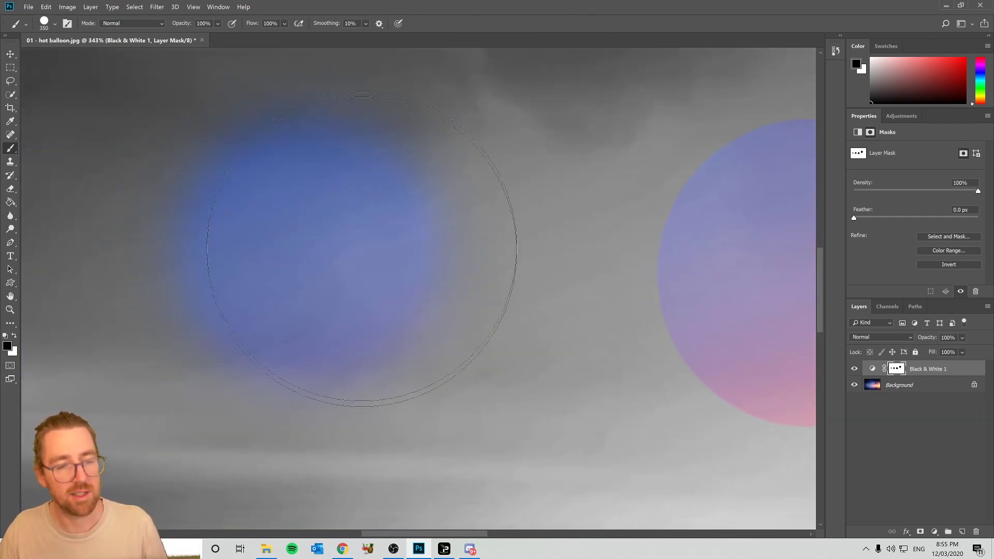
scroll(338, 270, "up", 2)
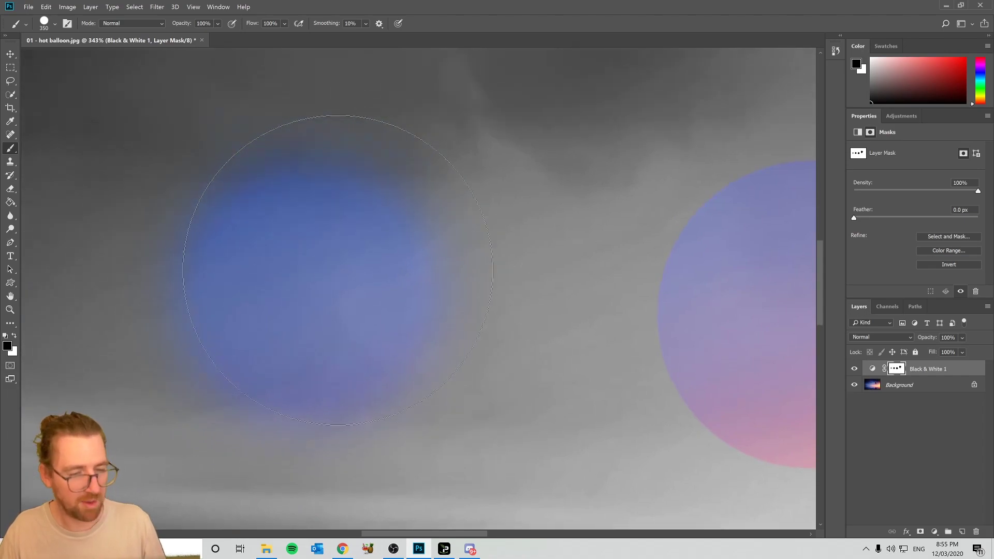
scroll(332, 283, "left", 2)
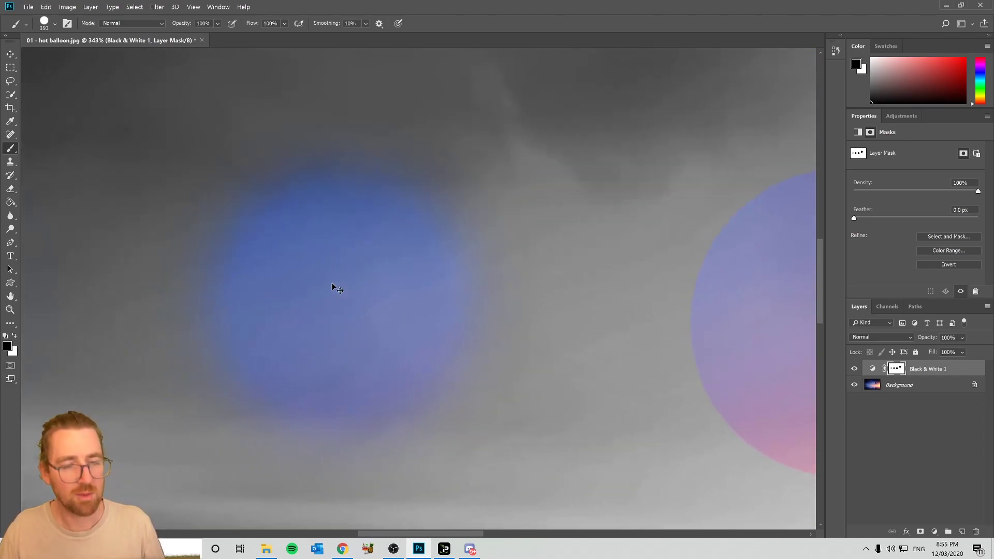
scroll(353, 308, "left", 6)
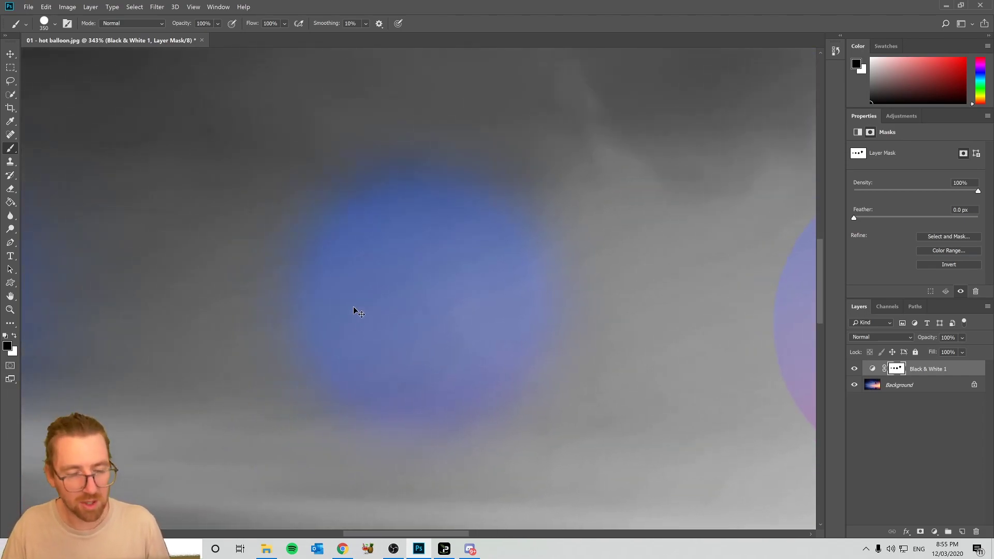
scroll(346, 263, "right", 3)
scroll(337, 233, "up", 2)
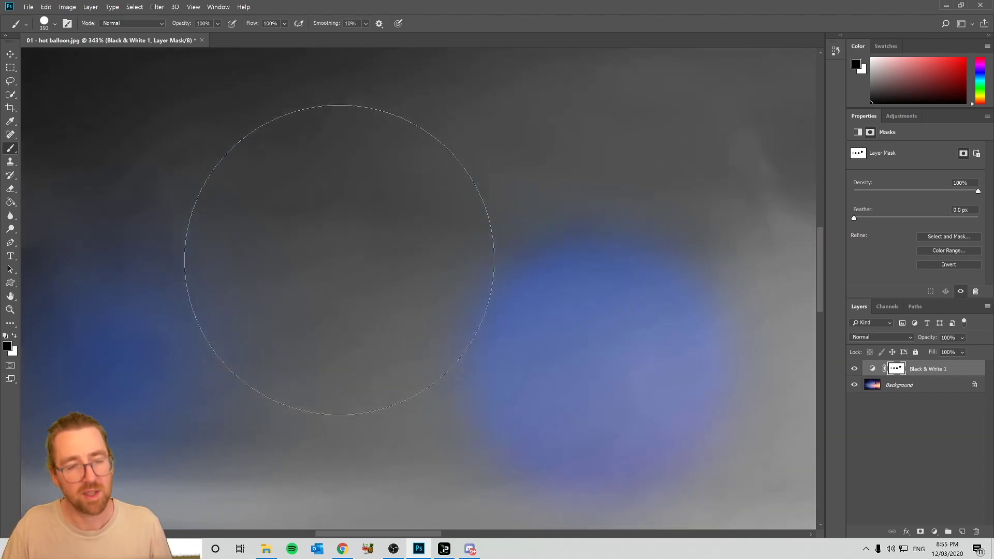
scroll(328, 244, "down", 2)
scroll(331, 269, "up", 1)
scroll(332, 269, "down", 3)
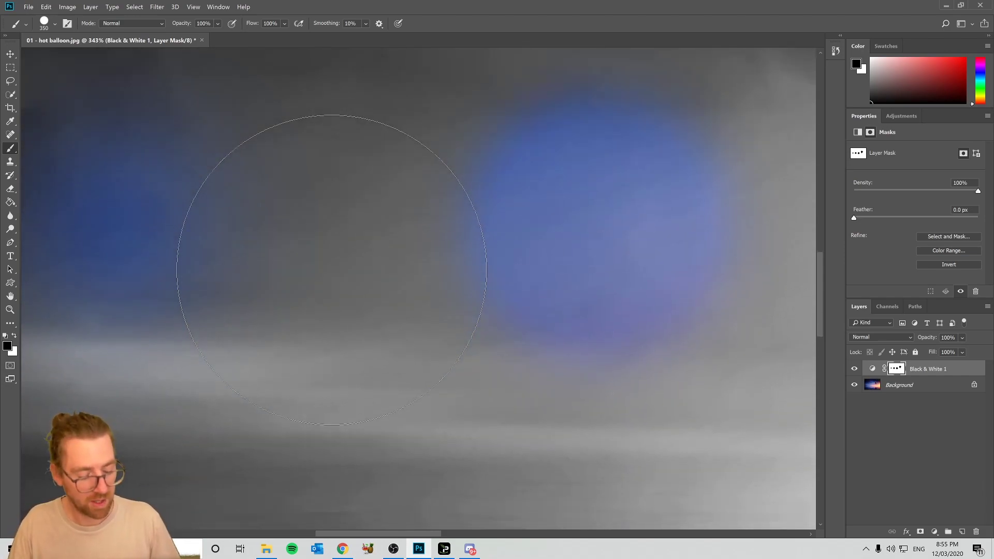
scroll(331, 269, "right", 2)
scroll(331, 269, "up", 1)
scroll(331, 269, "right", 2)
scroll(331, 269, "down", 1)
scroll(334, 259, "up", 1)
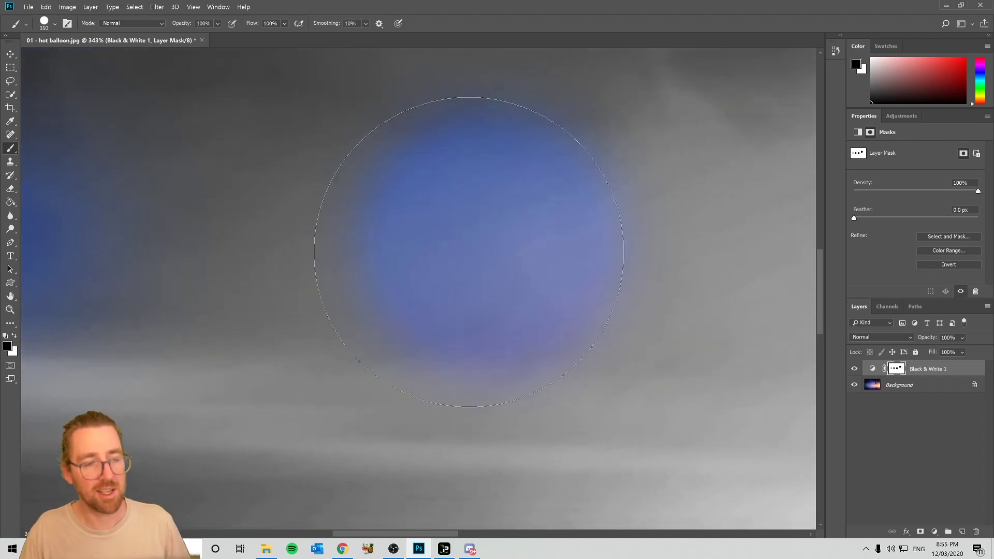
scroll(516, 264, "down", 2)
scroll(516, 264, "right", 2)
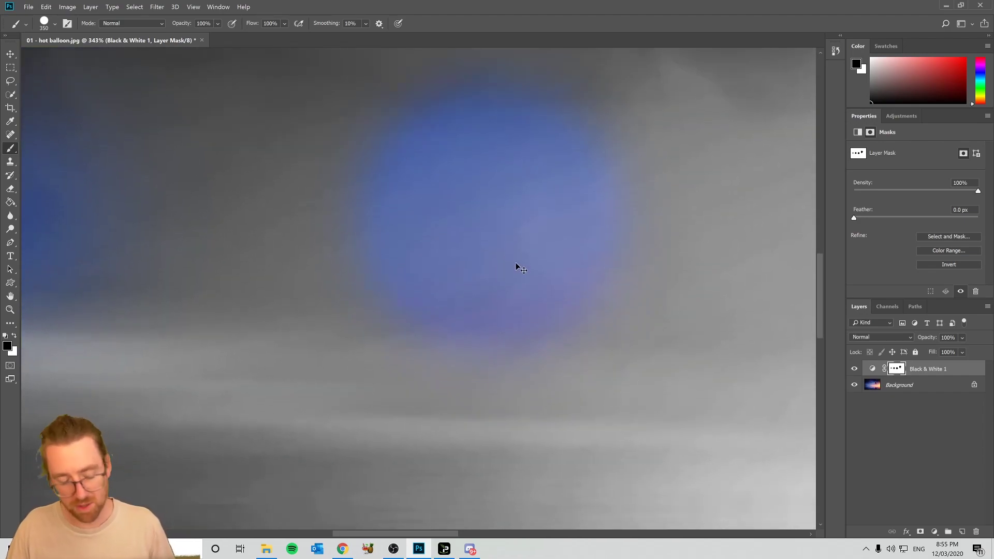
scroll(511, 259, "left", 4)
scroll(508, 259, "left", 2)
scroll(502, 266, "right", 6)
scroll(491, 273, "down", 1)
scroll(491, 264, "up", 1)
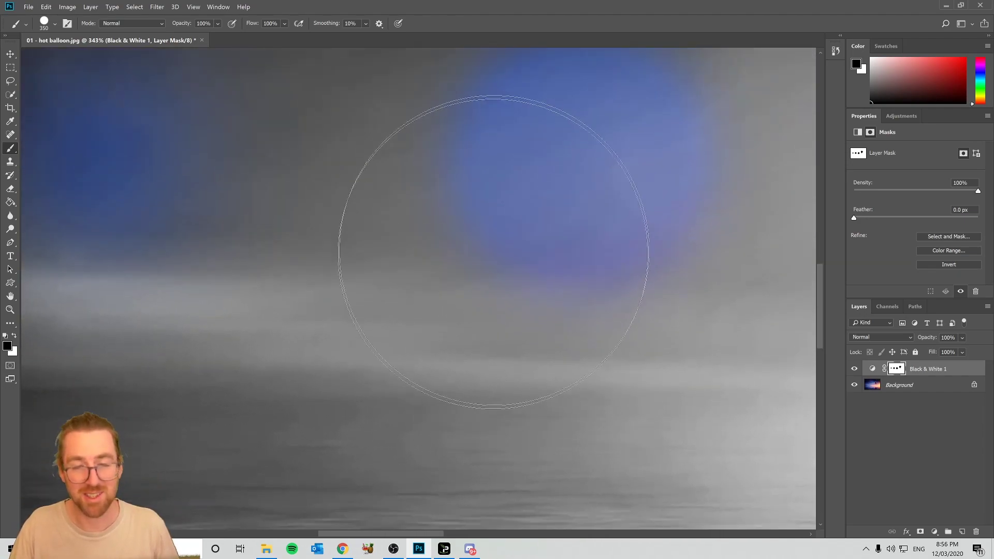
Step: Undo all the spots painted on the mask in the sky
scroll(498, 235, "down", 5)
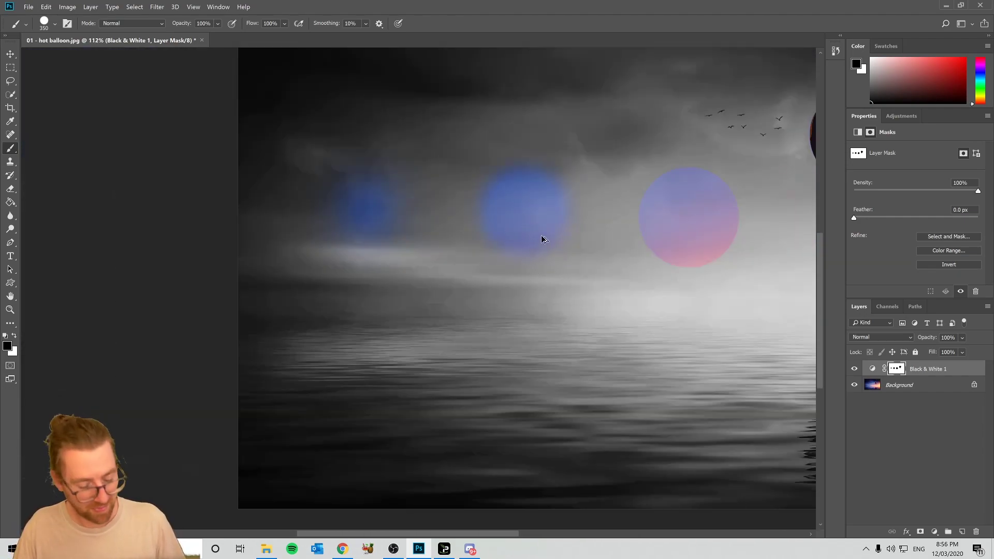
key("ctrl+z")
key("ctrl+z")
Step: Paint the body of the balloon's basket black on the mask with a 12 px brush to bring back its colour
scroll(586, 233, "right", 6)
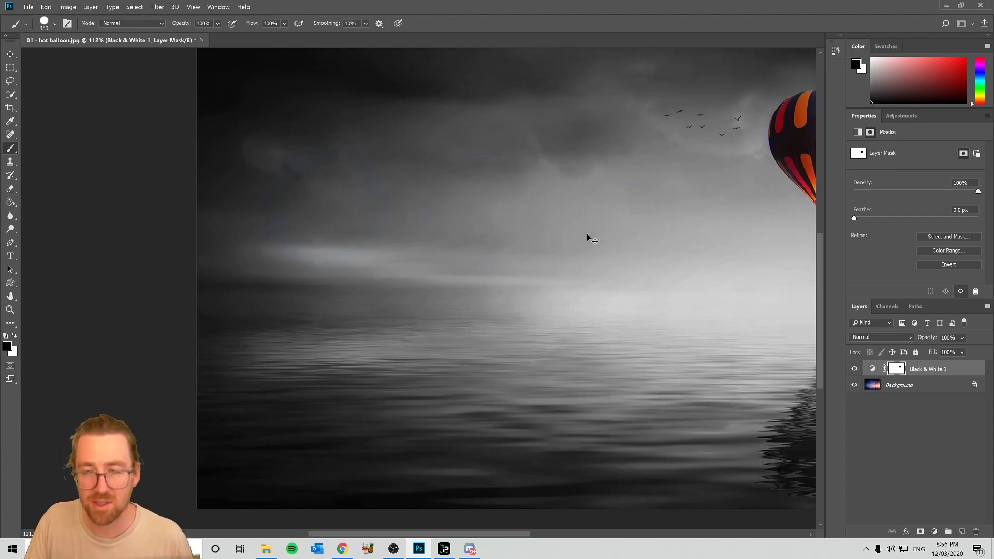
scroll(647, 232, "right", 2)
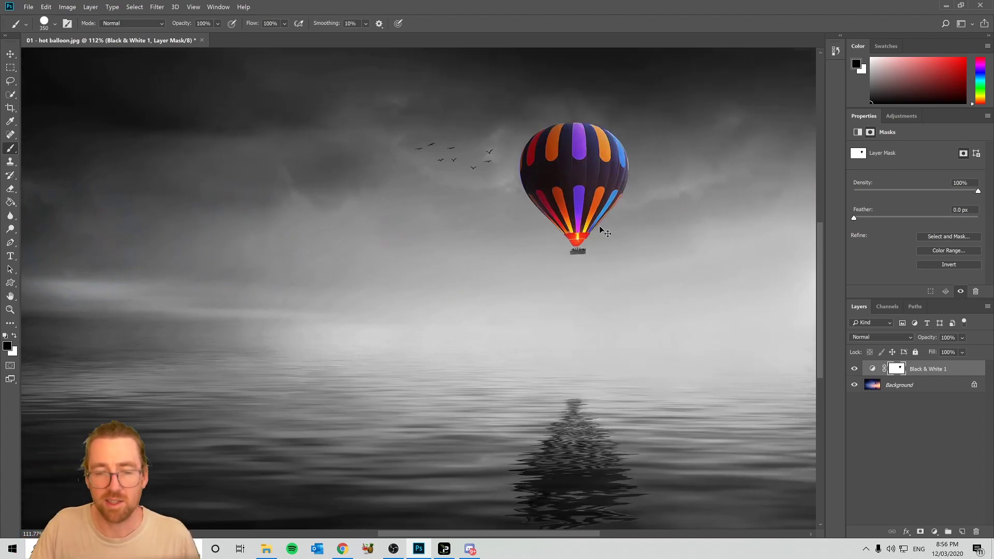
scroll(616, 243, "up", 5)
scroll(640, 258, "up", 6)
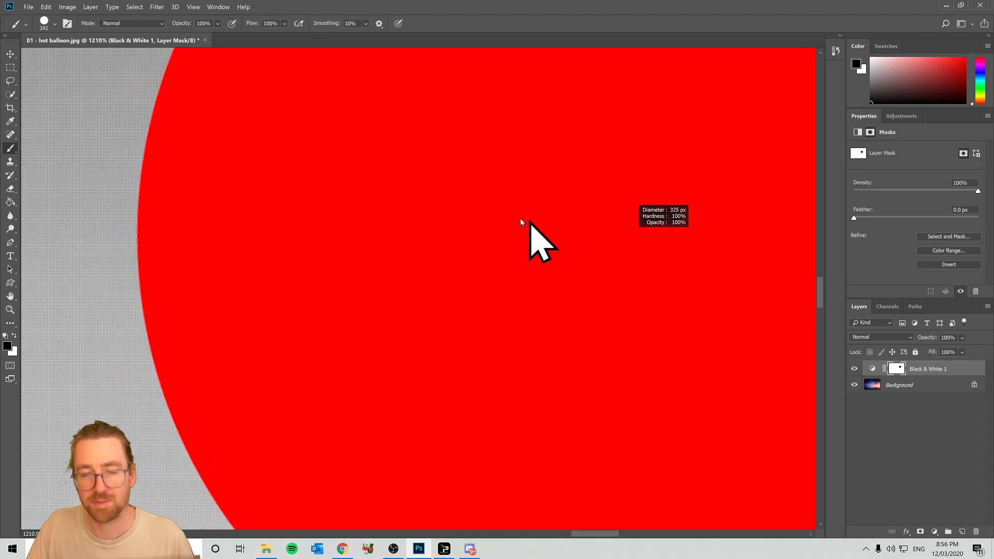
left_click_drag(521, 222, 412, 173)
mouse_move(459, 215)
left_mouse_down()
mouse_move(455, 28)
mouse_move(181, 213)
mouse_move(16, 238)
left_mouse_up()
mouse_move(672, 328)
left_mouse_down()
mouse_move(444, 266)
mouse_move(331, 187)
left_mouse_up()
mouse_move(622, 278)
left_mouse_down()
mouse_move(540, 278)
mouse_move(544, 248)
mouse_move(566, 256)
mouse_move(519, 217)
mouse_move(544, 230)
mouse_move(668, 228)
mouse_move(683, 217)
mouse_move(678, 200)
mouse_move(651, 211)
left_mouse_up()
scroll(648, 218, "up", 6)
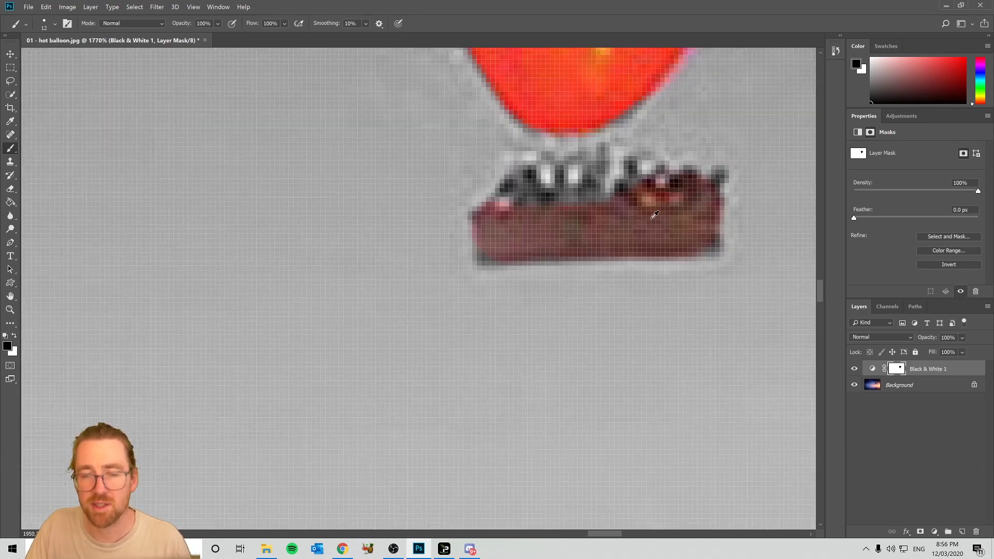
Step: Paint black over the basket's corners and the fine details above its rim on the mask, using a 3 px brush
scroll(601, 148, "down", 2)
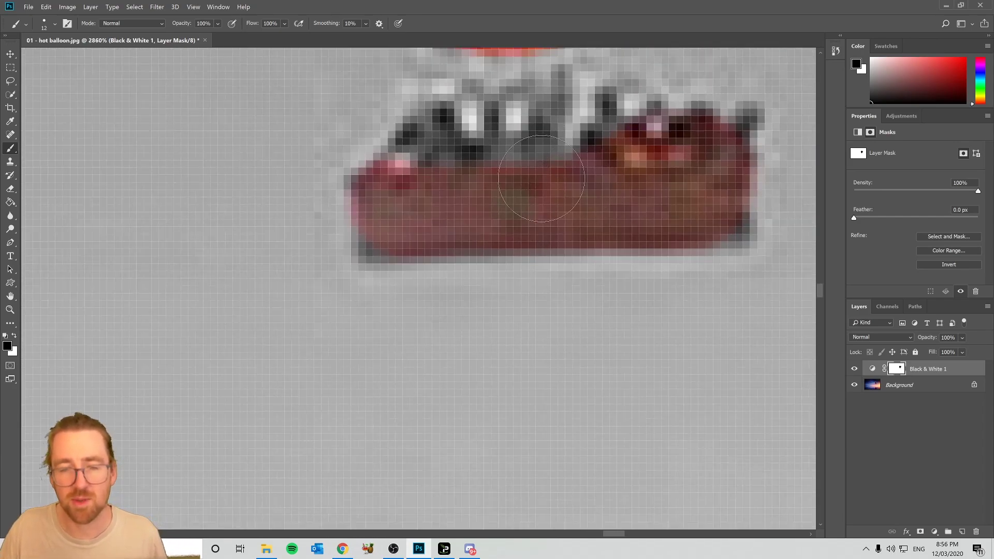
mouse_move(466, 181)
left_mouse_down()
mouse_move(443, 177)
mouse_move(428, 161)
mouse_move(445, 159)
mouse_move(399, 147)
left_mouse_up()
left_click_drag(441, 118, 443, 109)
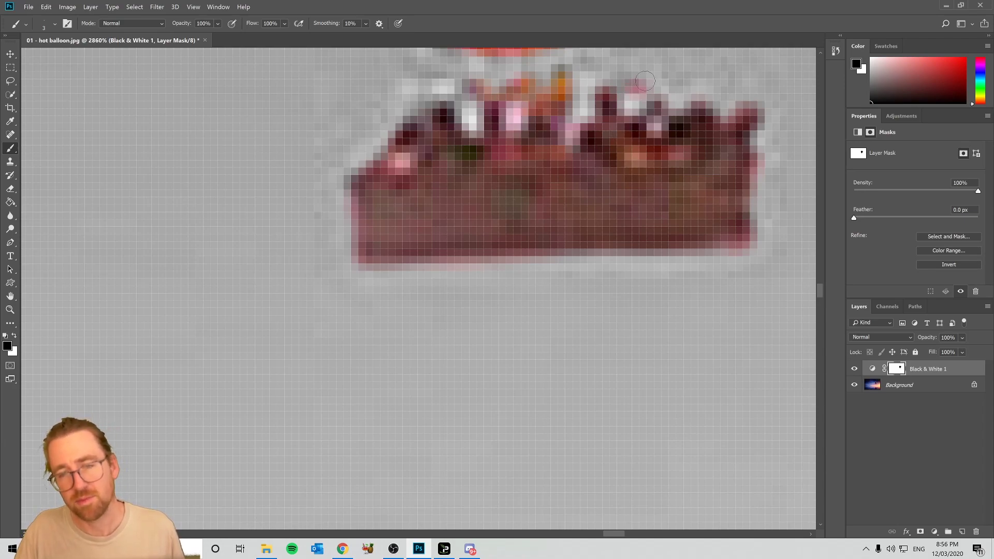
scroll(597, 140, "down", 10)
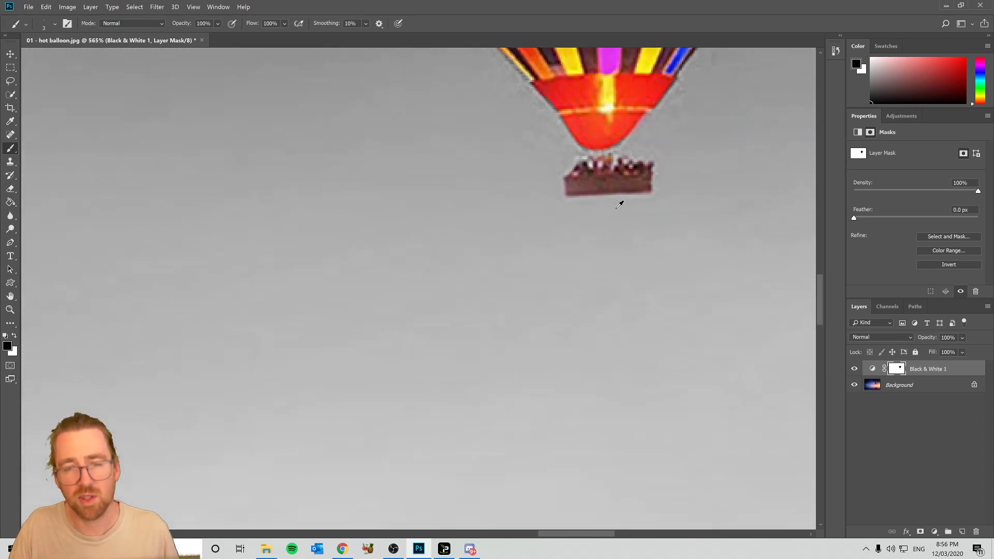
scroll(616, 211, "down", 5)
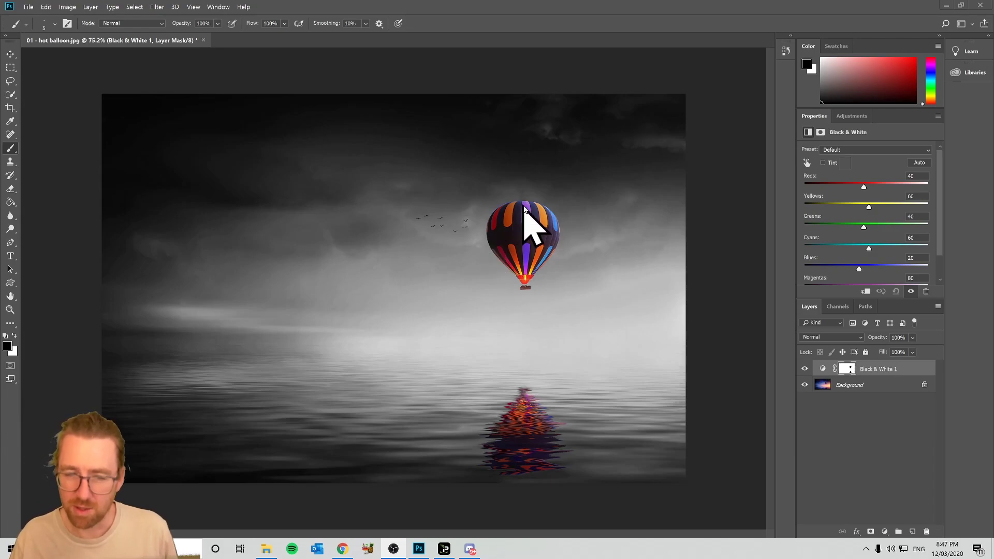
Step: Paint black on the mask along the upper tip of the balloon's water reflection with a 3 px brush to restore its colour
scroll(510, 459, "up", 5)
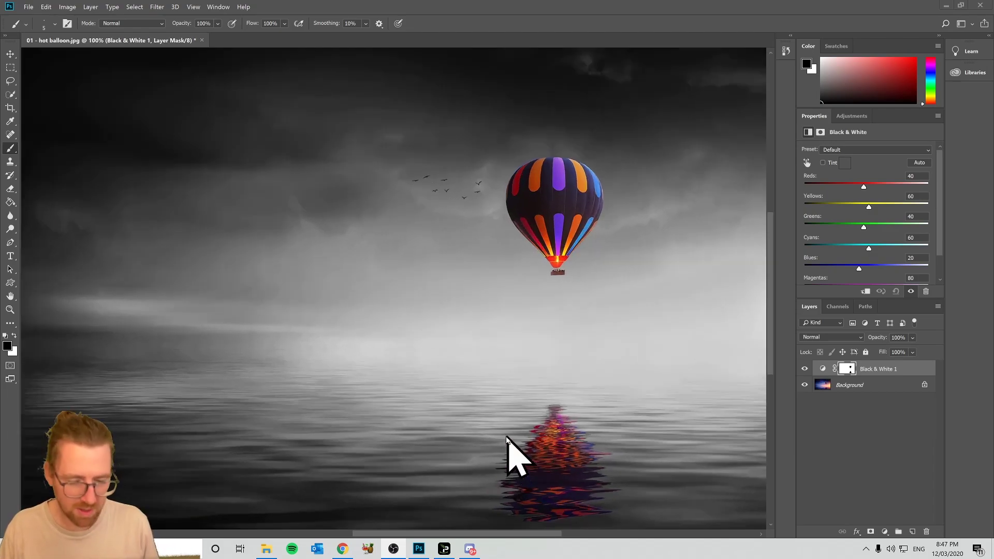
scroll(577, 480, "up", 5)
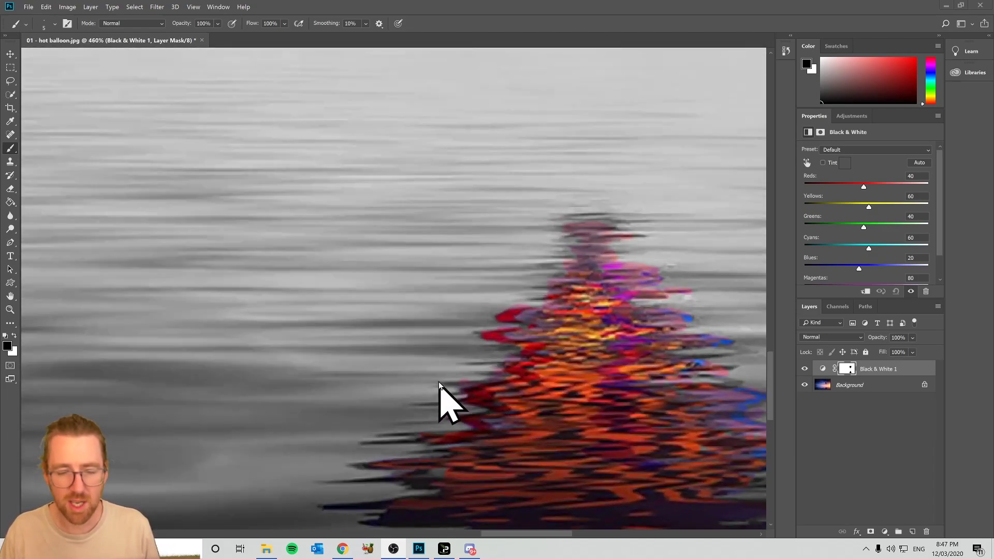
scroll(595, 326, "down", 1)
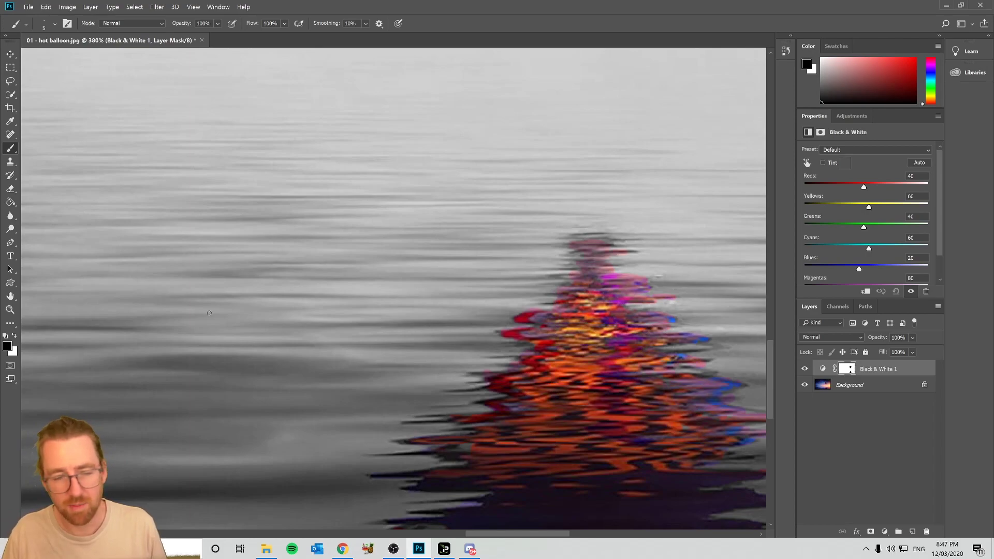
scroll(493, 298, "up", 3)
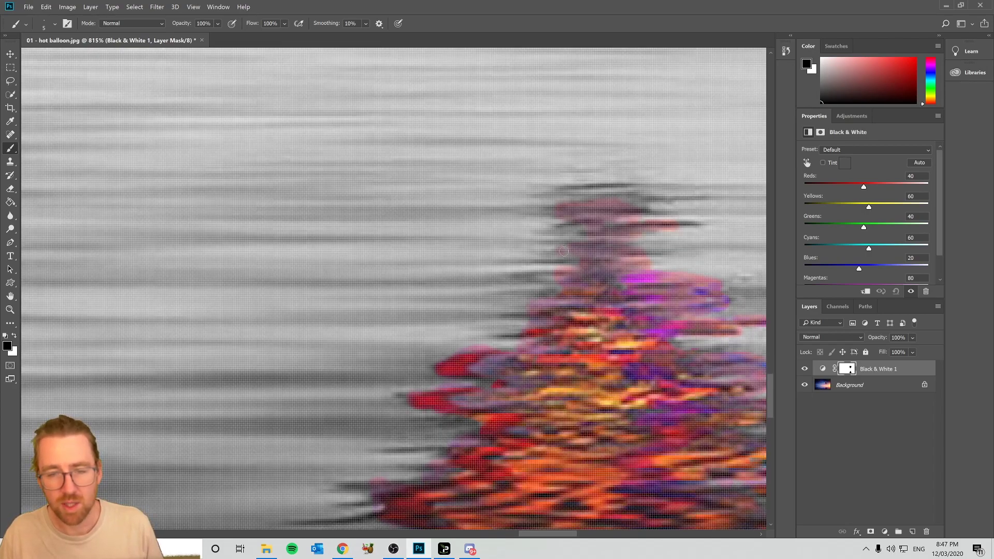
left_click_drag(569, 239, 569, 239)
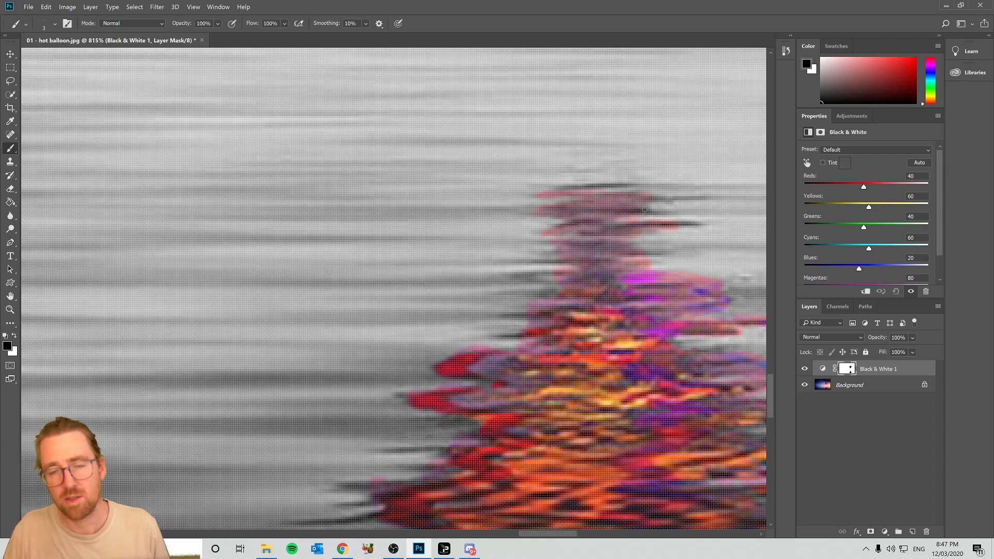
scroll(642, 202, "down", 10)
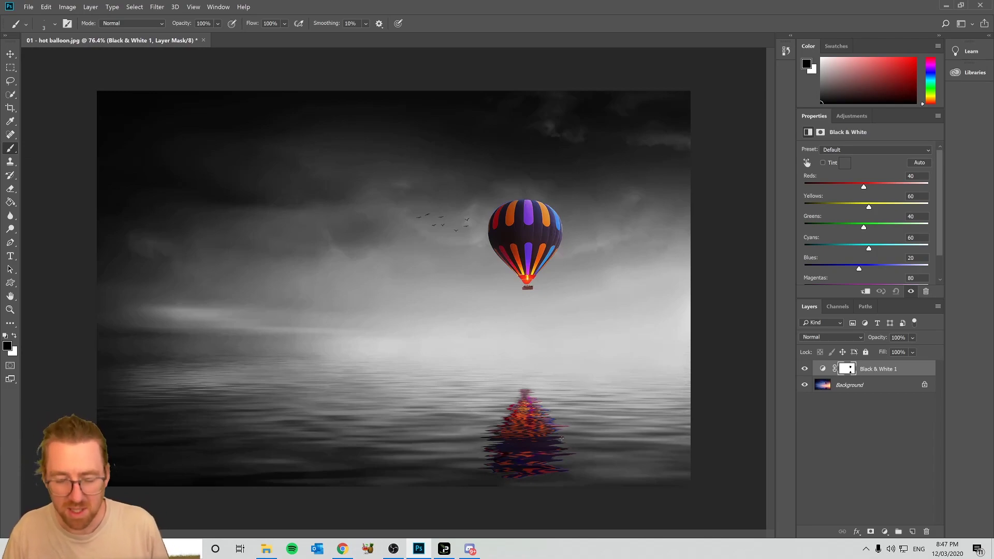
Step: Add a Hue/Saturation adjustment layer above Black & White 1 and set its hue to -45 and saturation to +28
left_click(901, 116)
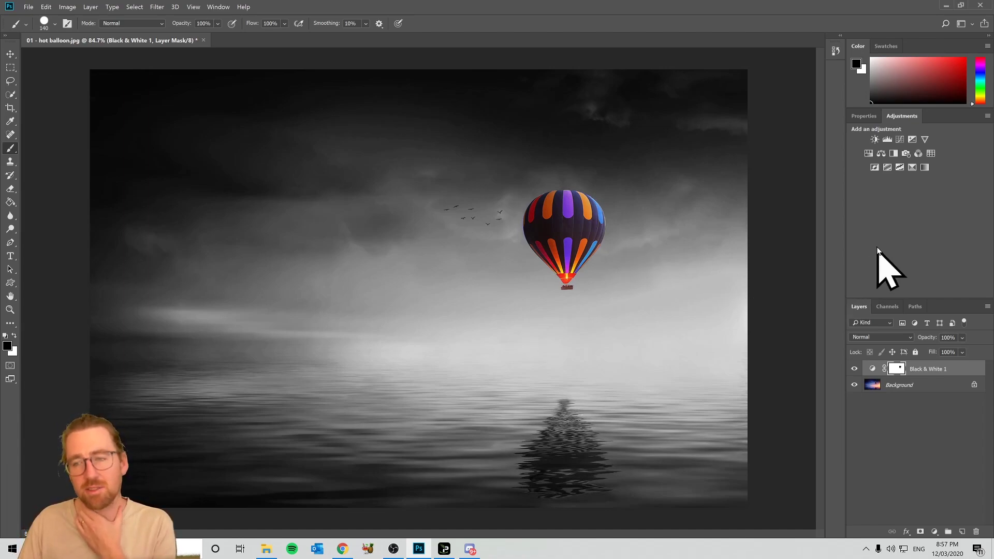
left_click(868, 154)
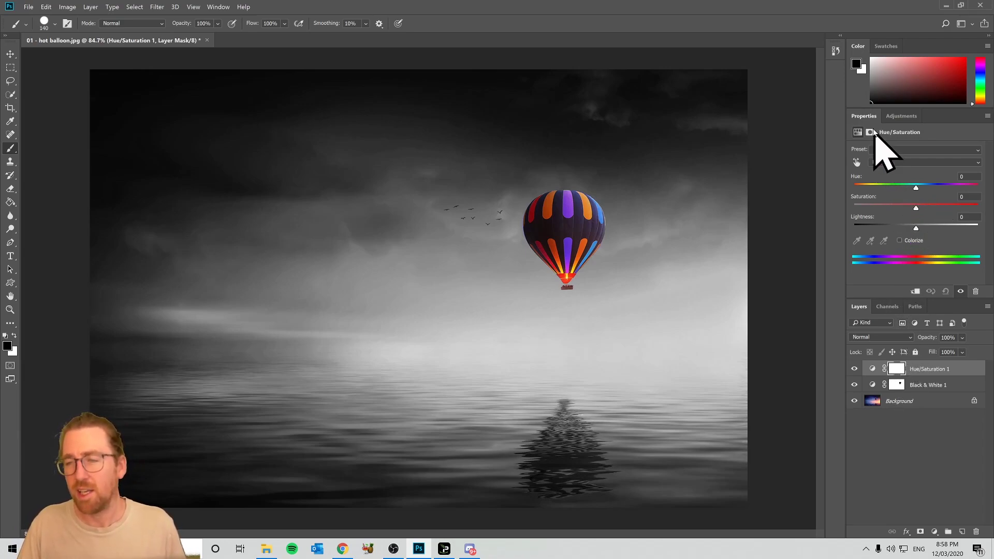
left_click_drag(917, 190, 935, 208)
mouse_move(883, 188)
left_mouse_down()
mouse_move(899, 190)
mouse_move(888, 189)
left_mouse_up()
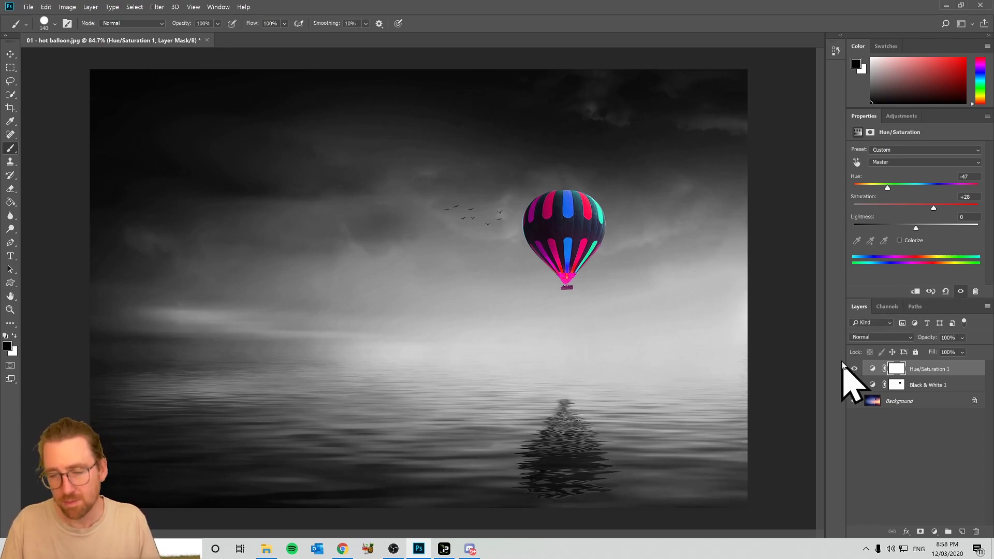
mouse_move(889, 188)
left_mouse_down()
mouse_move(901, 187)
mouse_move(889, 187)
left_mouse_up()
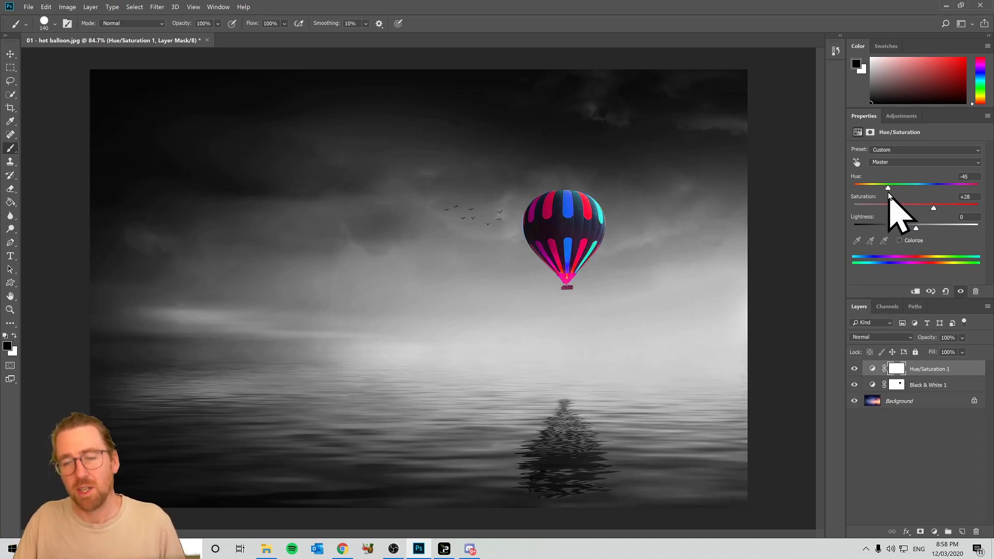
Step: Try a hue of -24 with the Black & White 1 layer temporarily hidden, and set the Hue/Saturation layer's hue to -98 with it shown
left_click(854, 385)
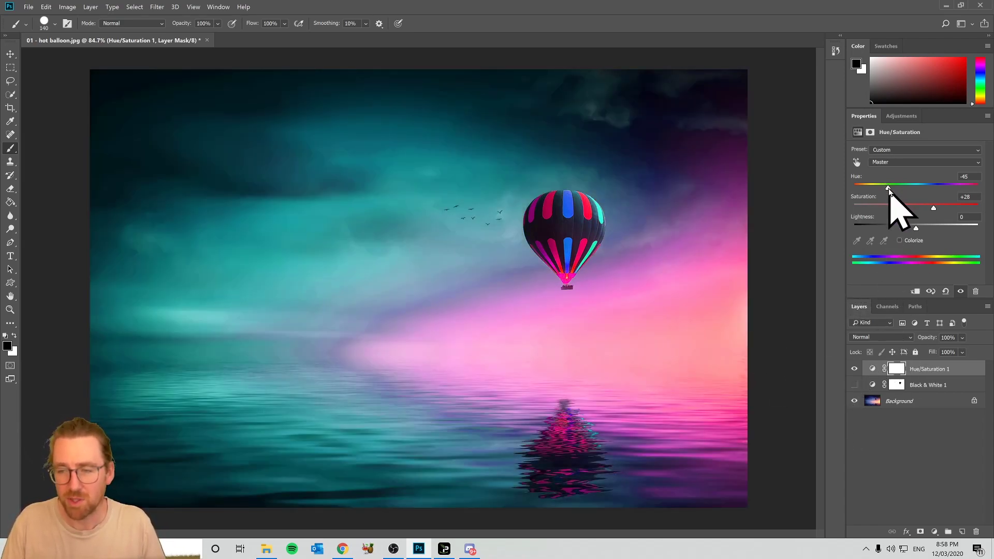
left_click_drag(888, 188, 901, 206)
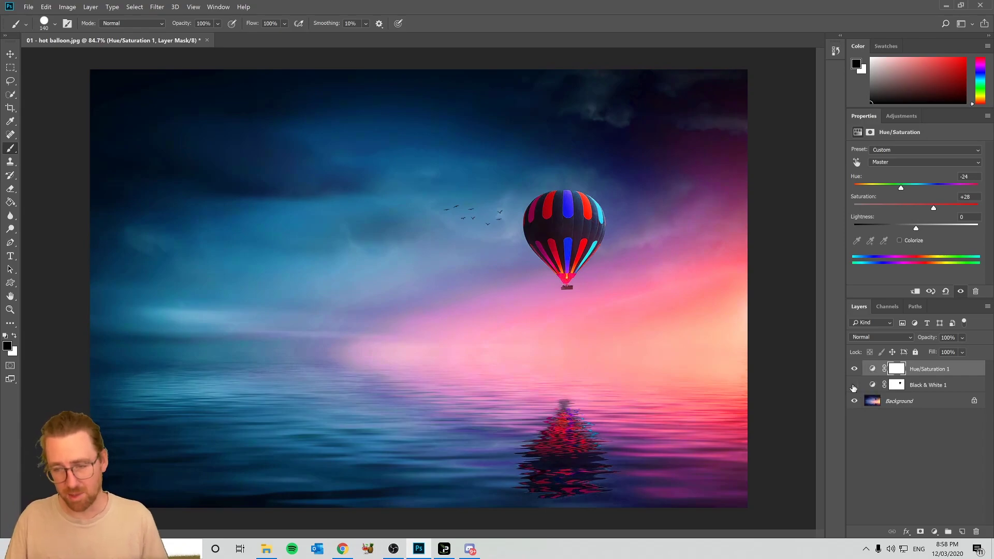
left_click(854, 385)
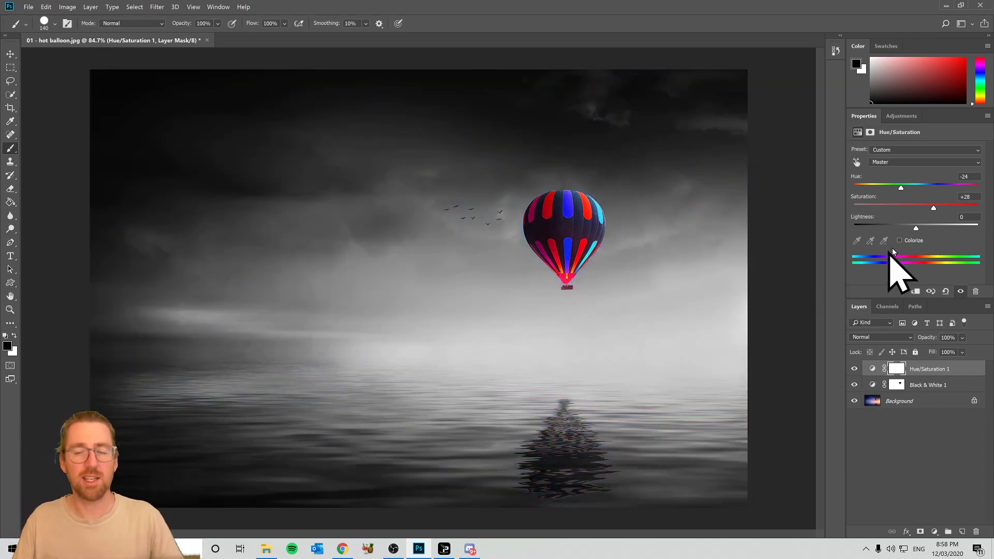
mouse_move(904, 190)
left_mouse_down()
mouse_move(952, 196)
mouse_move(883, 204)
mouse_move(871, 195)
mouse_move(972, 199)
mouse_move(876, 201)
left_mouse_up()
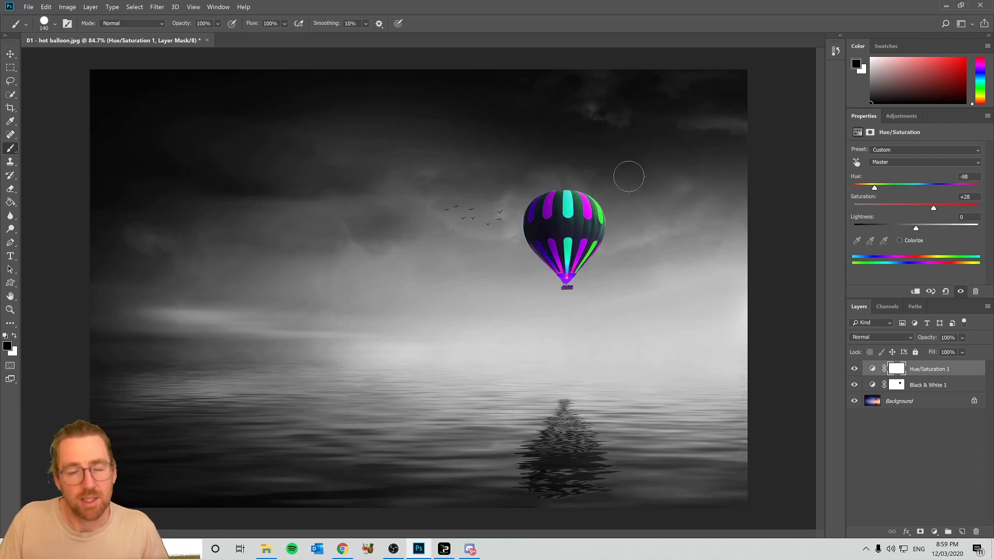